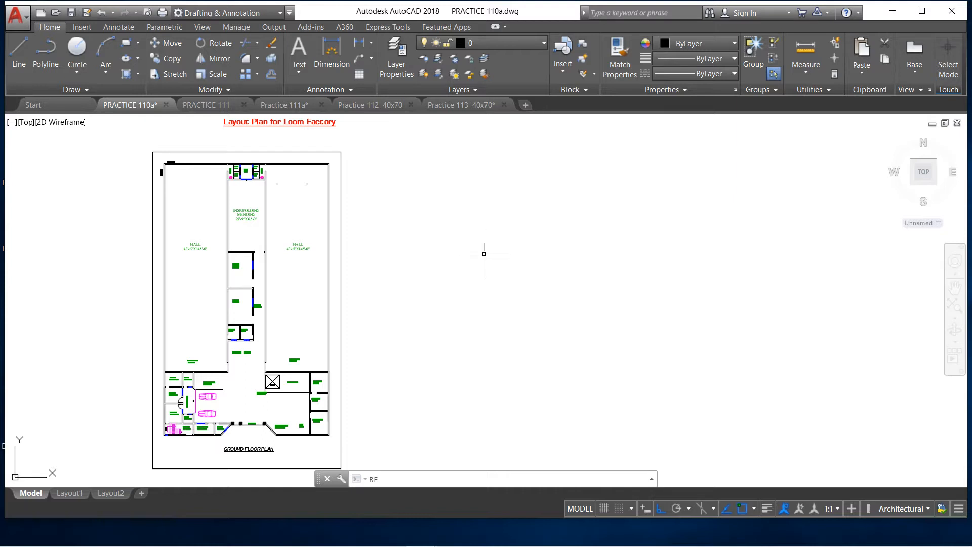
# Step: Examine the drawing's title and the upper part of the loom factory ground floor plan
pyautogui.scroll(2, 269, 125)
pyautogui.scroll(4, 269, 125)
pyautogui.scroll(-4, 334, 177)
pyautogui.scroll(2, 295, 160)
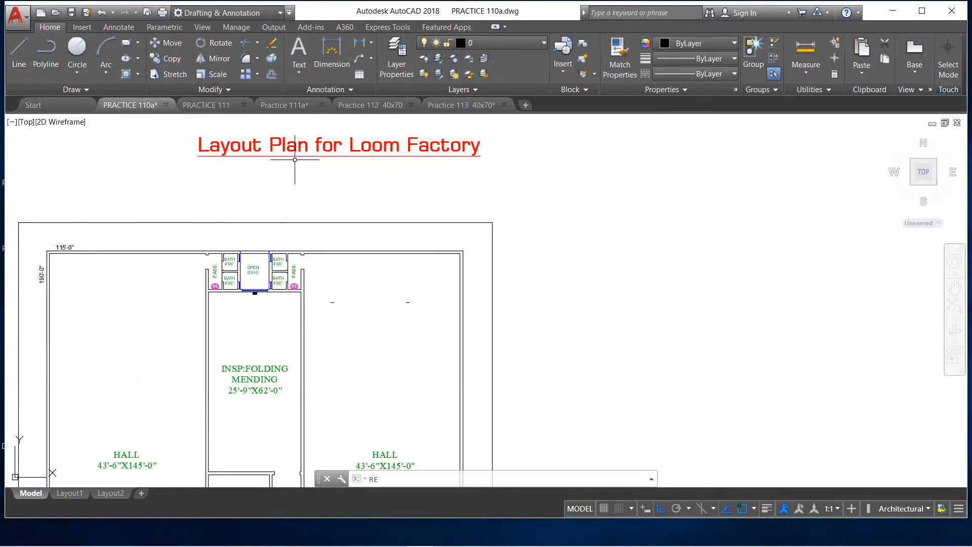
pyautogui.scroll(-2, 305, 158)
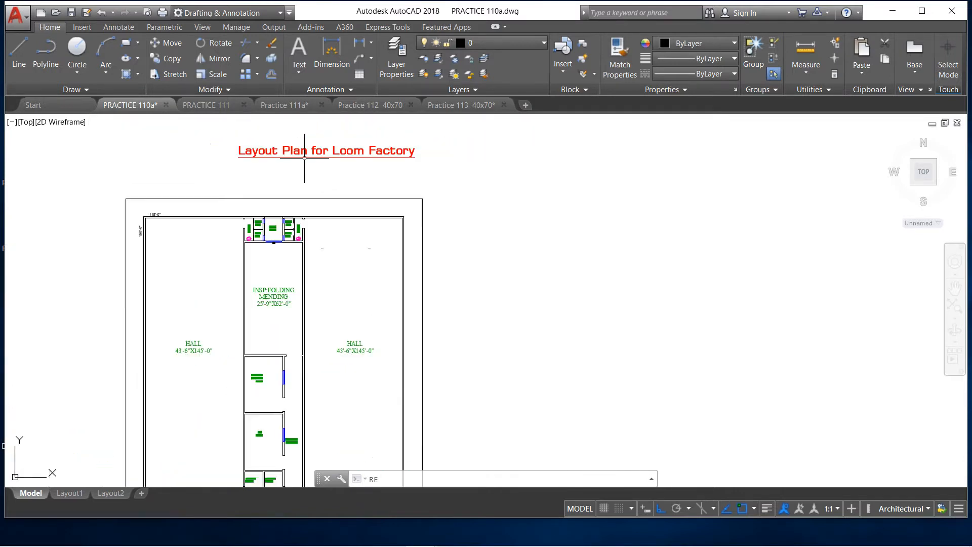
pyautogui.scroll(-2, 296, 158)
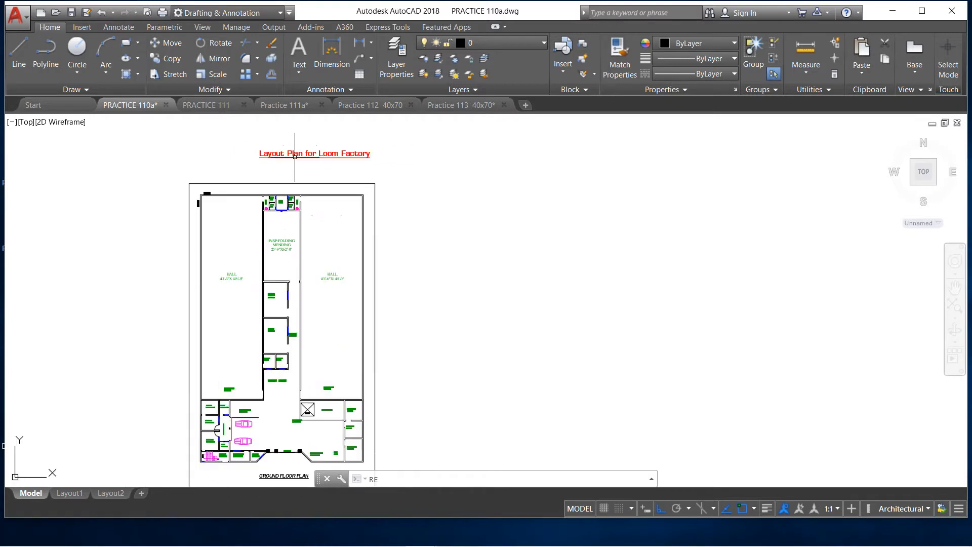
# Step: Review the overall arrangement of the halls, central rooms and front rooms in the ground floor plan
pyautogui.scroll(2, 245, 287)
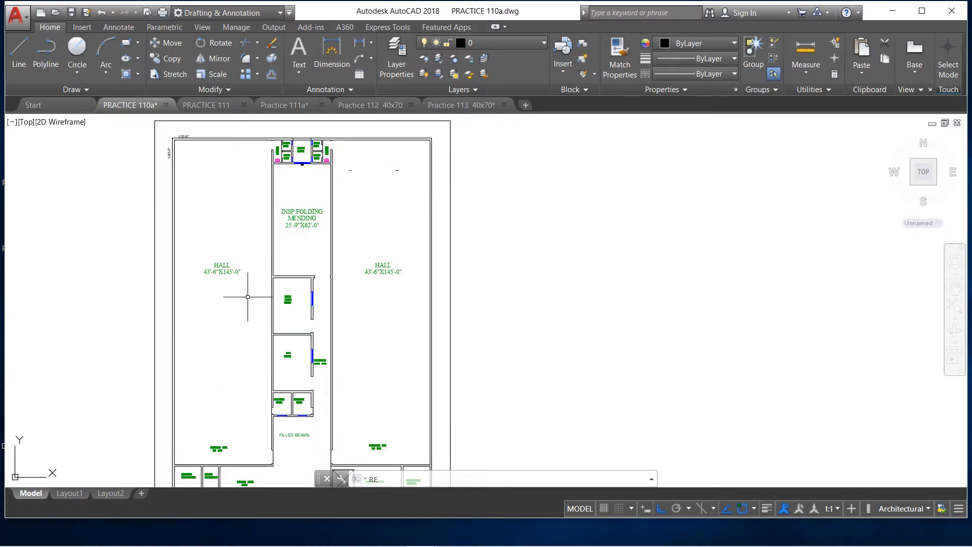
pyautogui.scroll(-2, 246, 295)
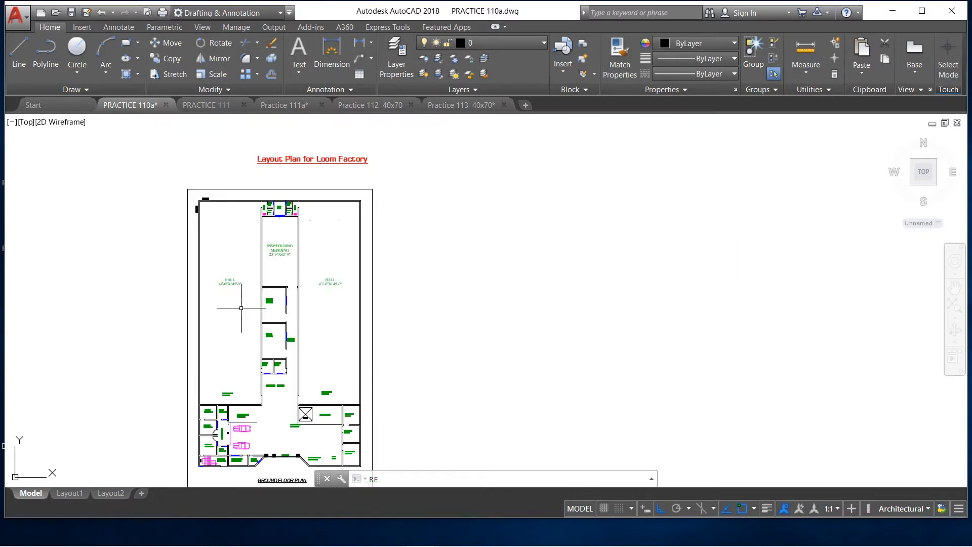
pyautogui.scroll(2, 224, 360)
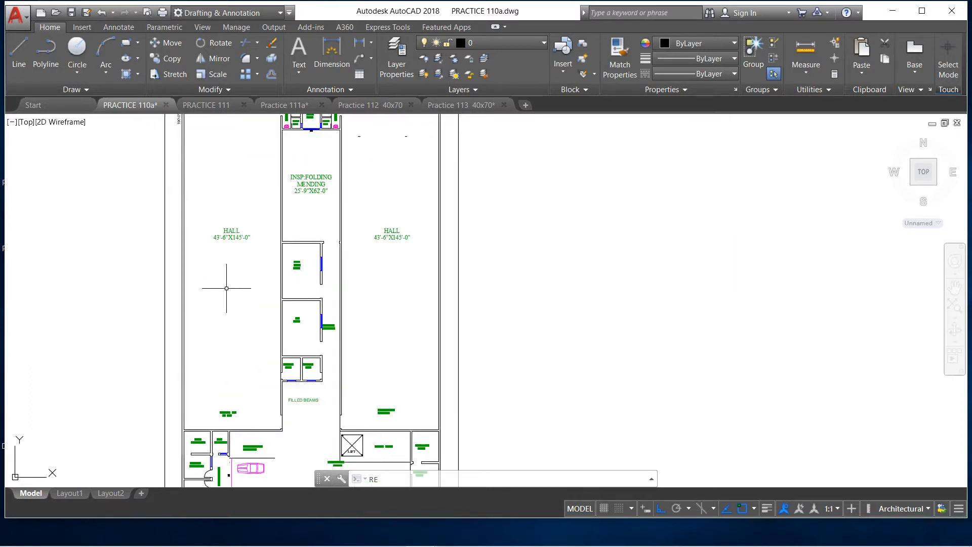
pyautogui.scroll(-2, 226, 288)
pyautogui.scroll(2, 223, 276)
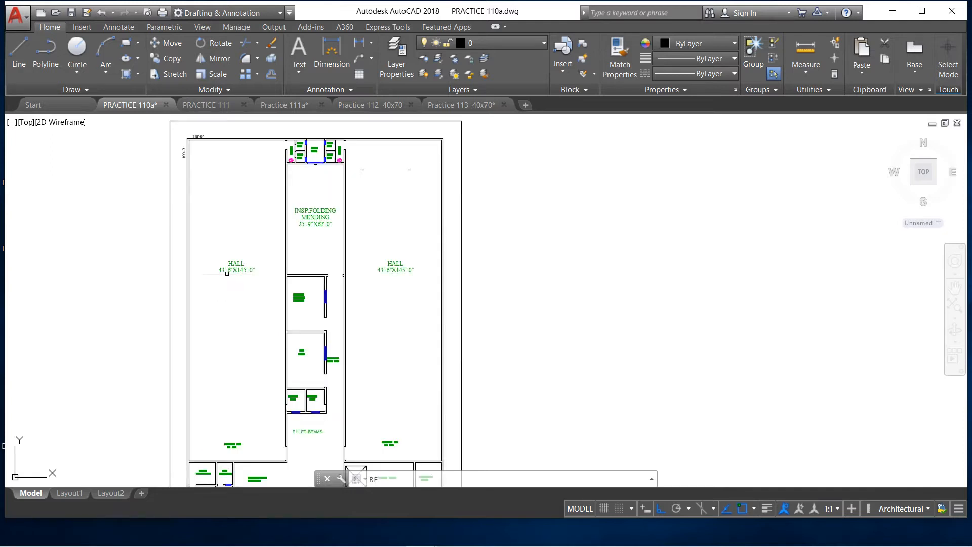
pyautogui.scroll(-2, 235, 287)
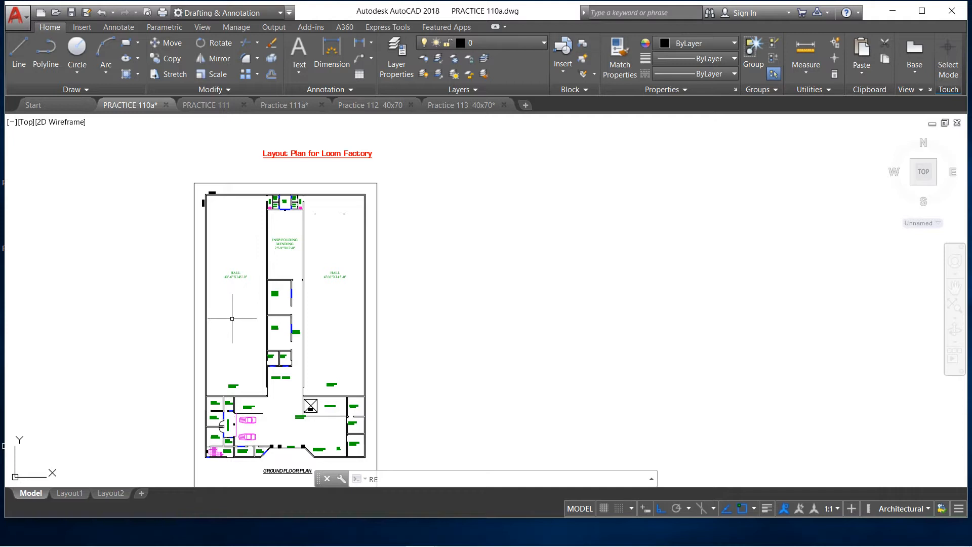
pyautogui.scroll(-2, 233, 320)
pyautogui.scroll(3, 234, 341)
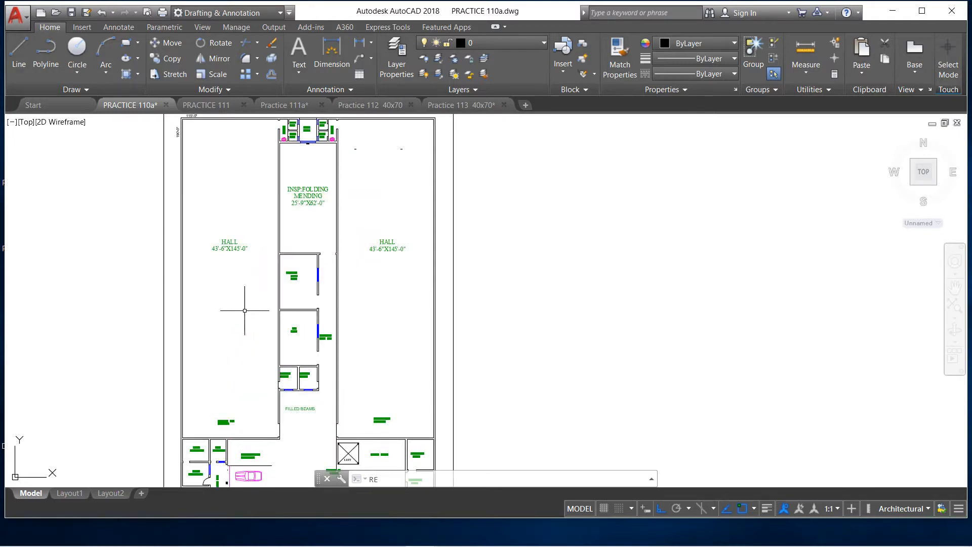
pyautogui.scroll(-2, 244, 305)
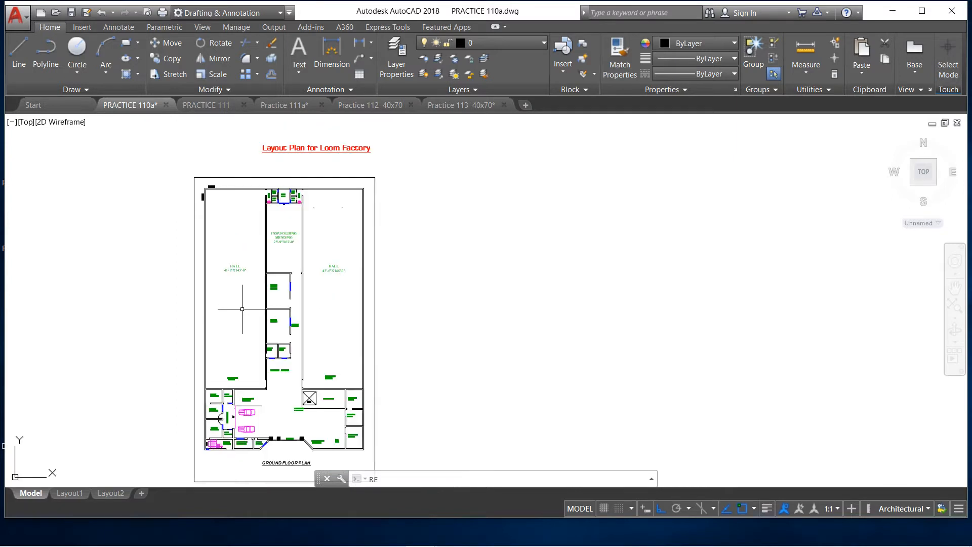
pyautogui.scroll(2, 240, 313)
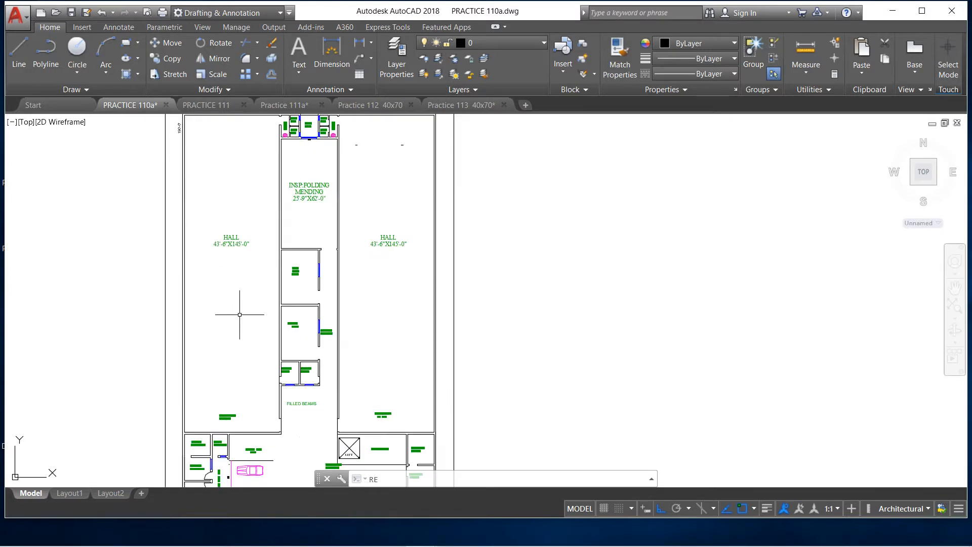
pyautogui.scroll(-2, 240, 314)
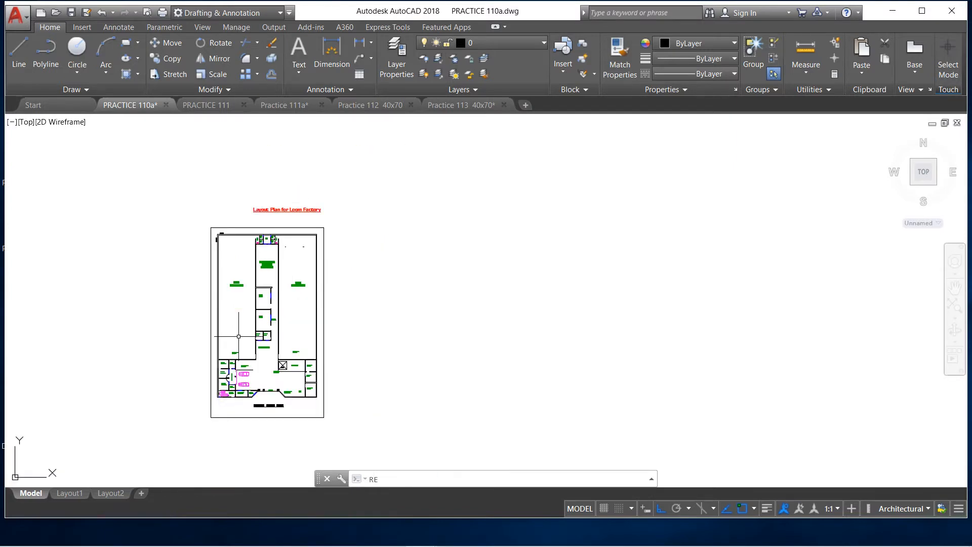
pyautogui.scroll(1, 247, 308)
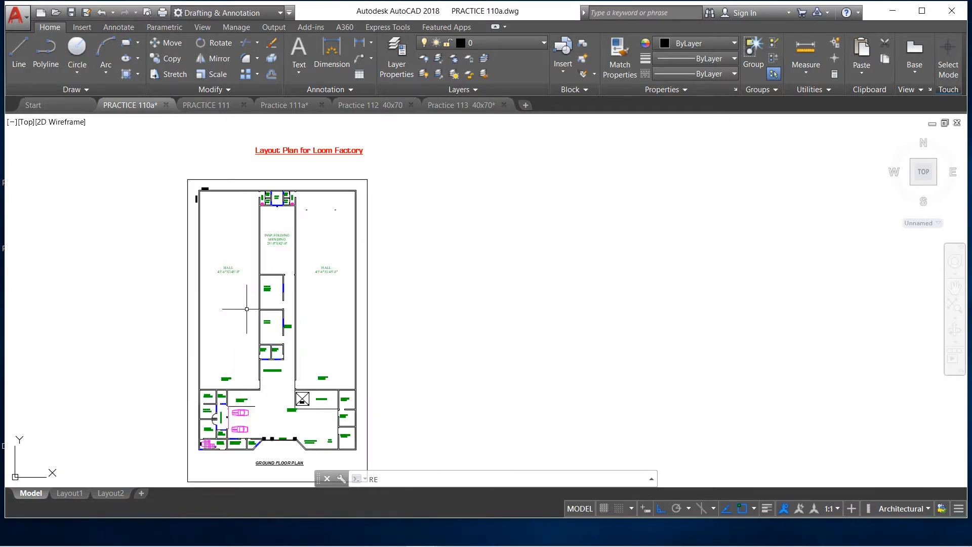
pyautogui.scroll(2, 238, 301)
pyautogui.scroll(-1, 236, 298)
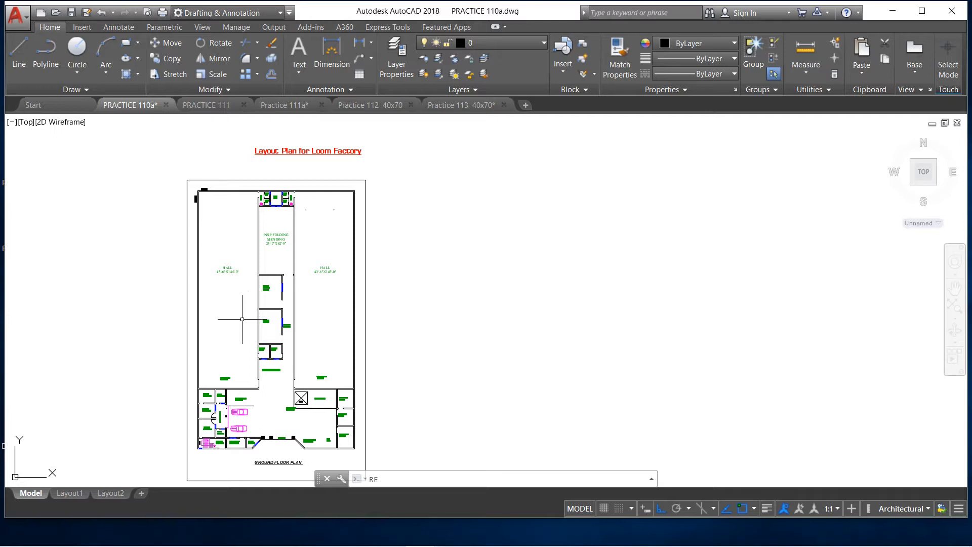
# Step: Read the overall width and length dimensions at the building's upper-left corner
pyautogui.scroll(3, 228, 216)
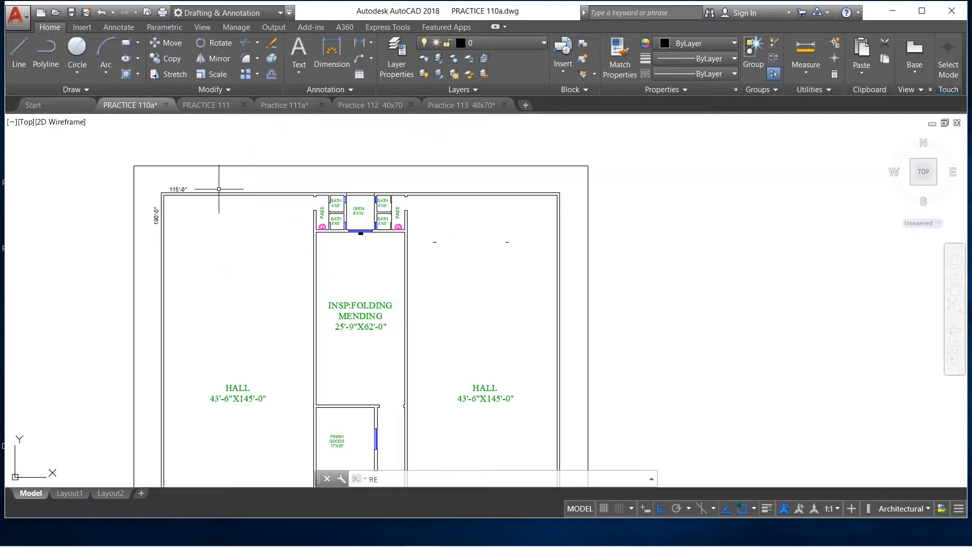
pyautogui.scroll(2, 179, 206)
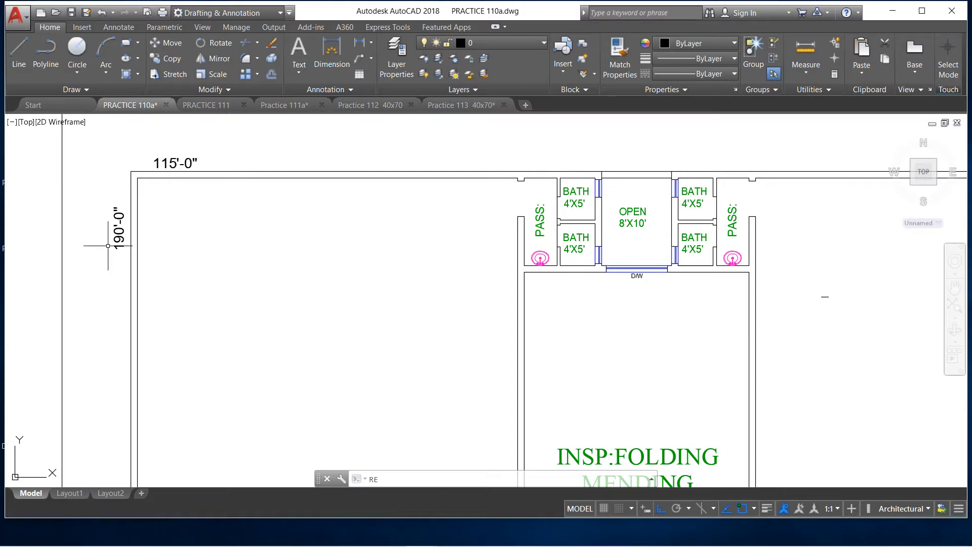
pyautogui.scroll(-7, 105, 237)
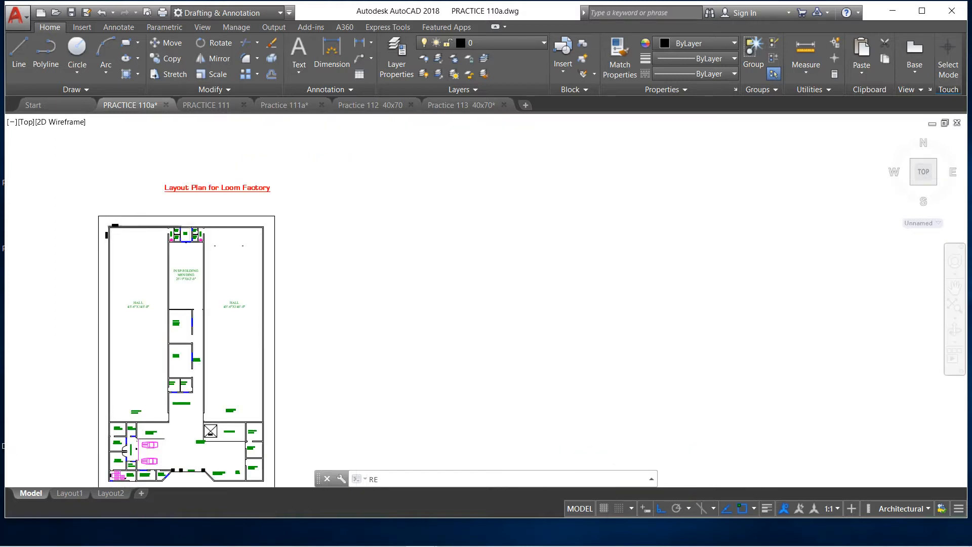
pyautogui.scroll(-4, 213, 221)
pyautogui.scroll(4, 185, 243)
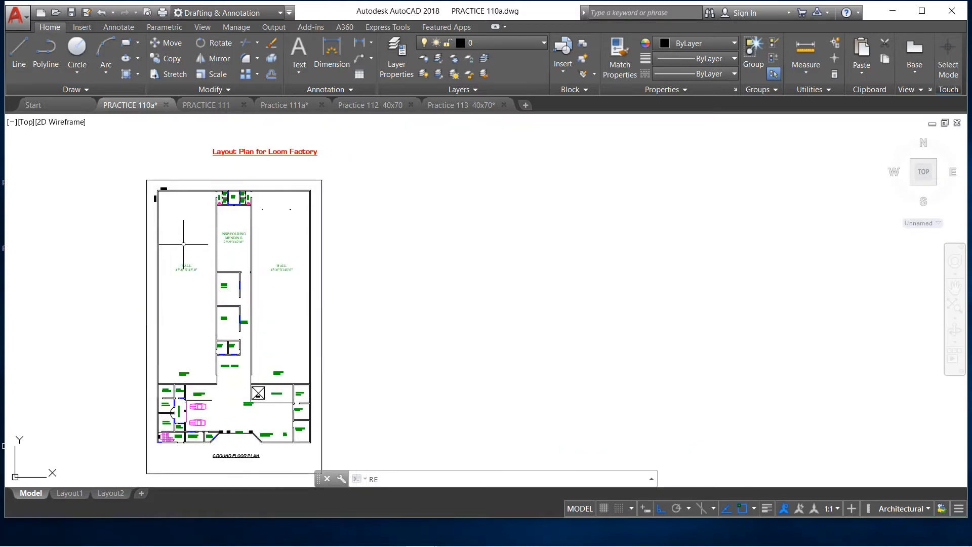
# Step: Examine the two side halls and the inspection, folding and mending room between them
pyautogui.scroll(2, 187, 268)
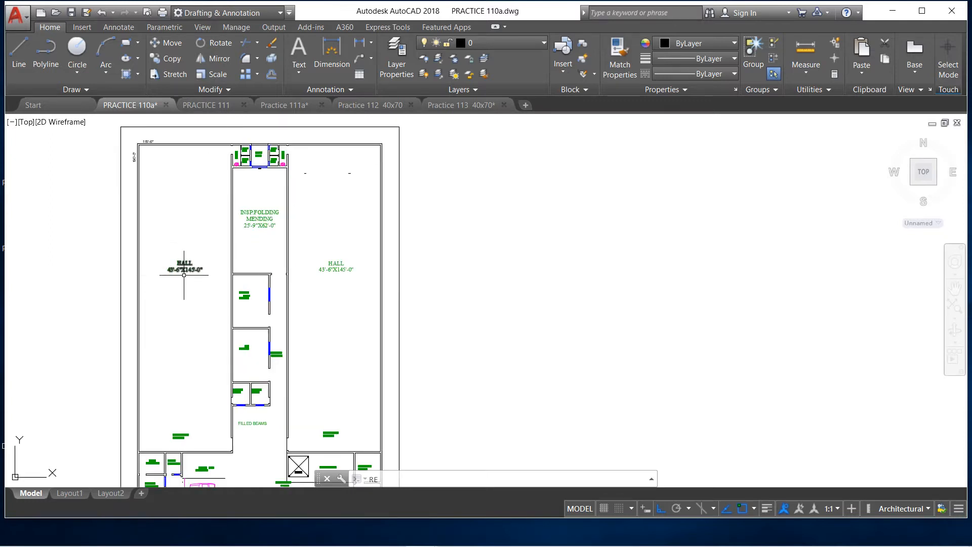
pyautogui.scroll(2, 185, 269)
pyautogui.scroll(-3, 186, 268)
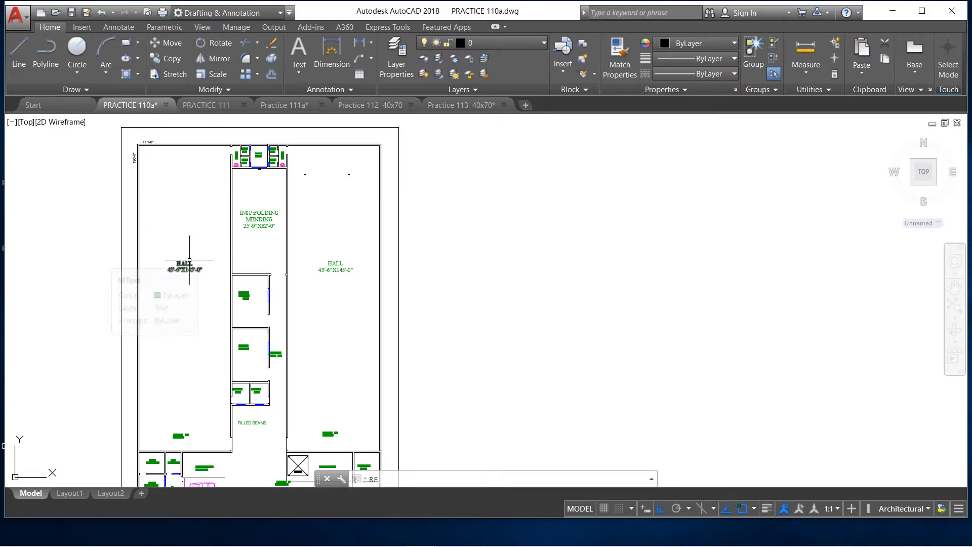
pyautogui.scroll(2, 198, 254)
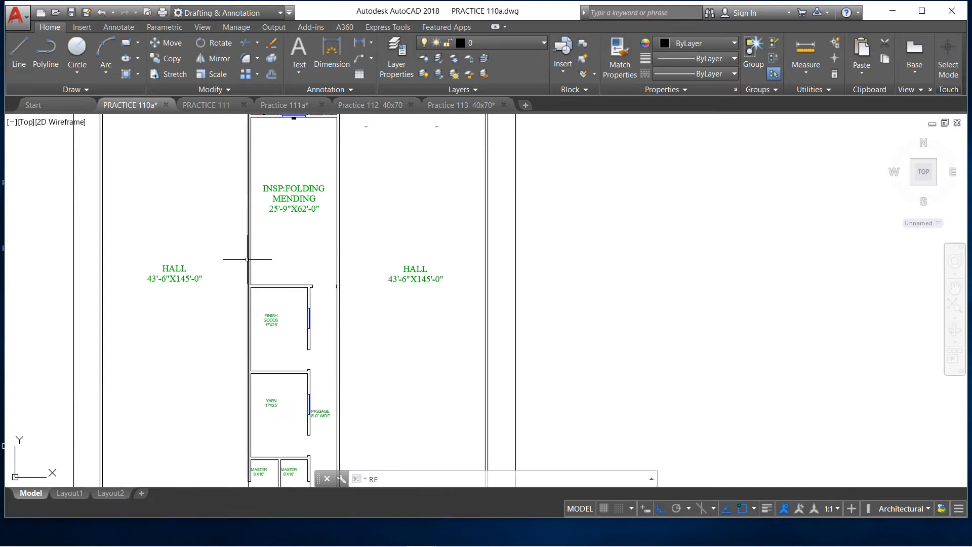
pyautogui.scroll(-2, 240, 257)
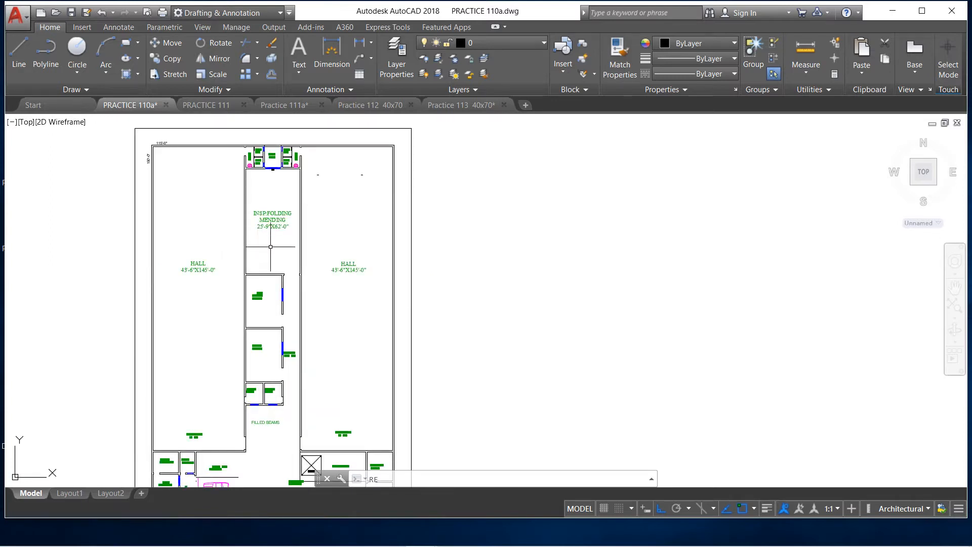
pyautogui.scroll(2, 210, 266)
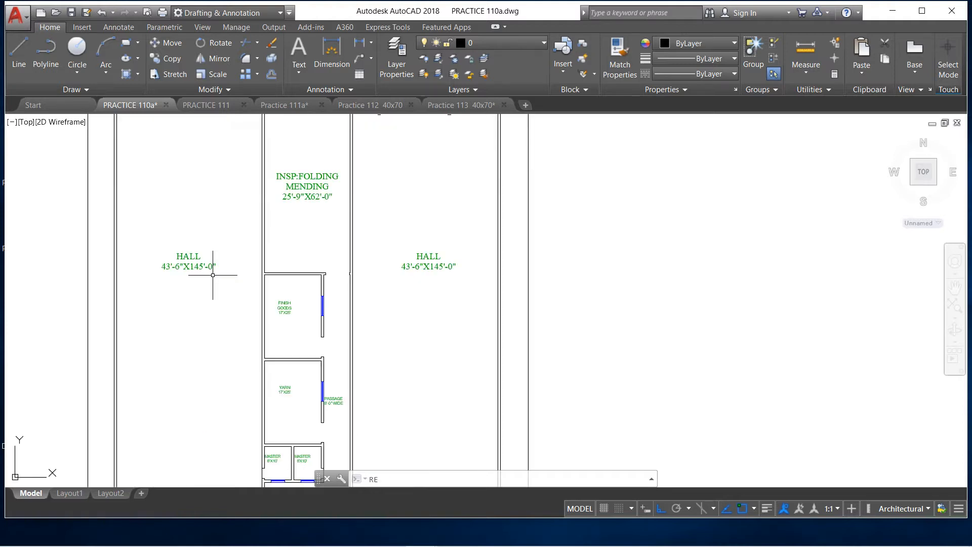
pyautogui.scroll(-2, 188, 265)
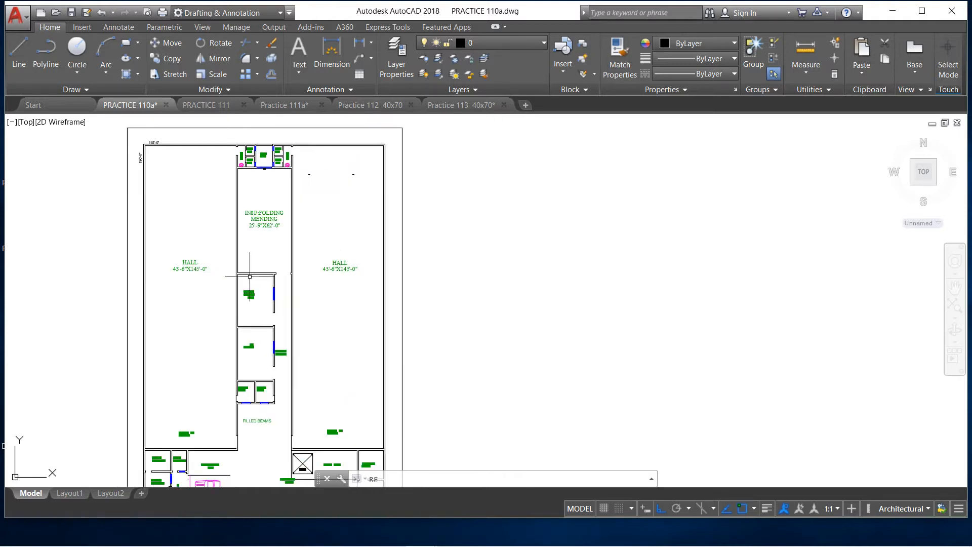
pyautogui.scroll(5, 184, 277)
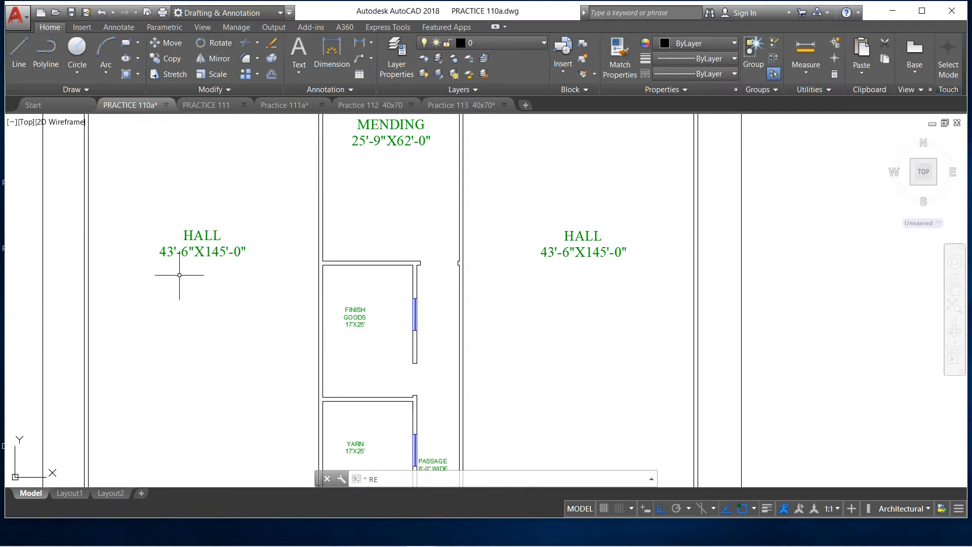
pyautogui.scroll(-2, 134, 269)
pyautogui.scroll(-3, 159, 269)
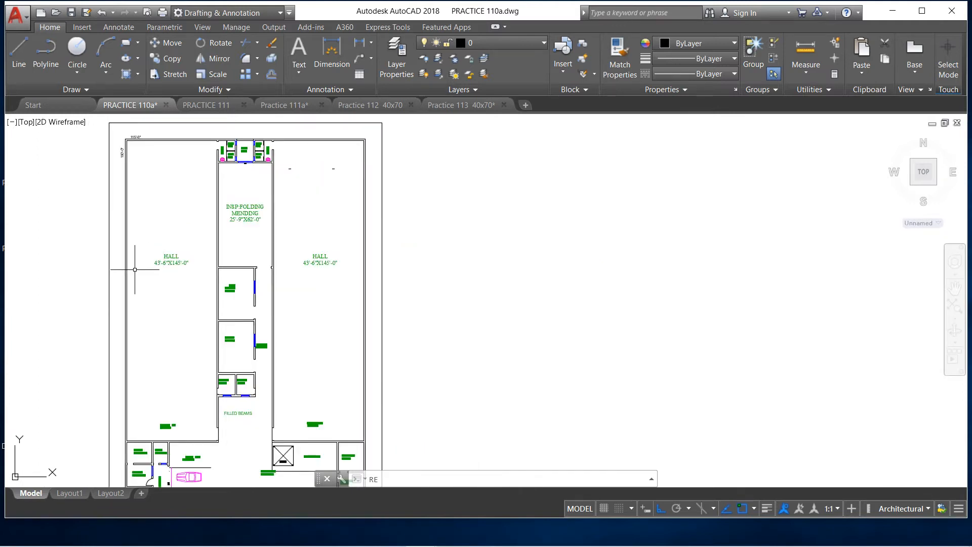
pyautogui.scroll(2, 163, 267)
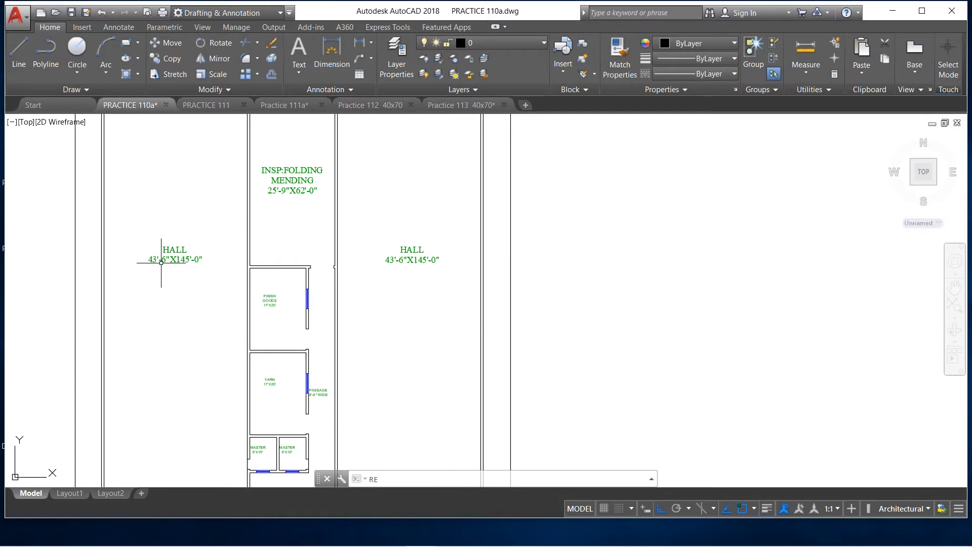
# Step: Inspect the left hall's size label up close and compare the hall with the neighbouring rooms
pyautogui.scroll(2, 161, 262)
pyautogui.scroll(-2, 158, 258)
pyautogui.scroll(2, 151, 260)
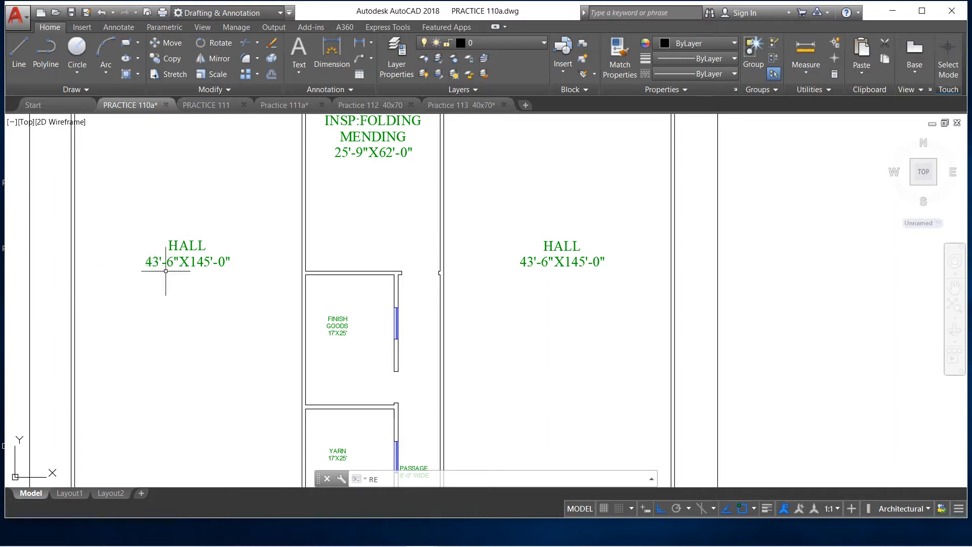
pyautogui.scroll(4, 149, 268)
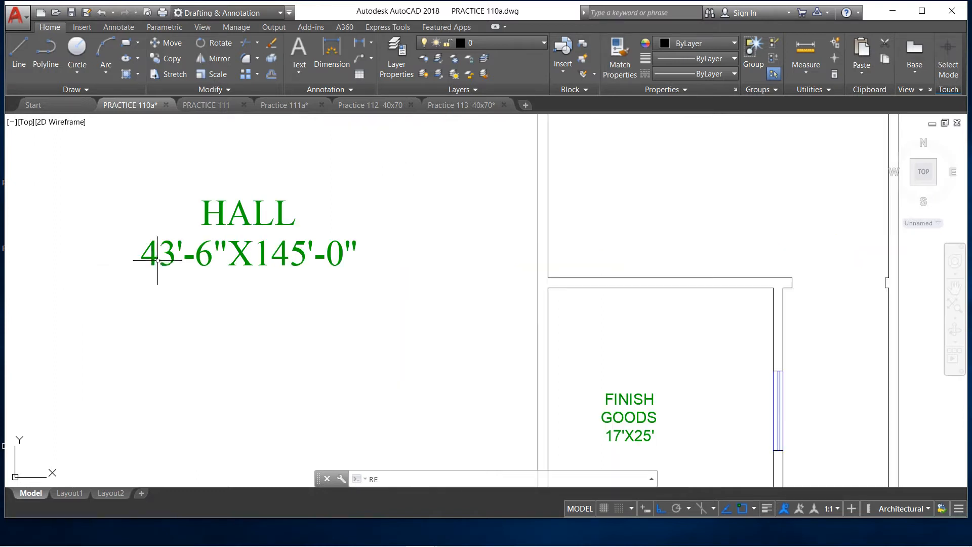
pyautogui.scroll(-2, 191, 260)
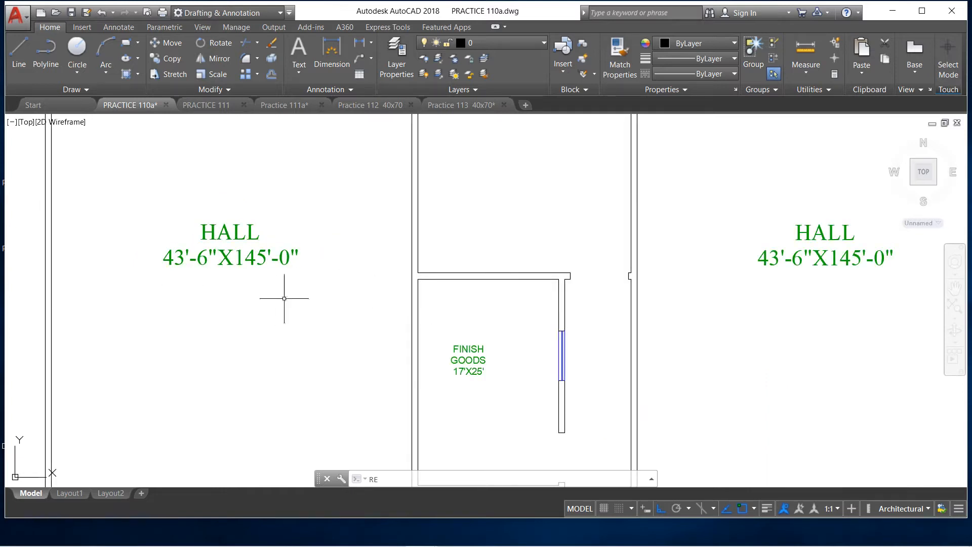
pyautogui.scroll(-2, 206, 289)
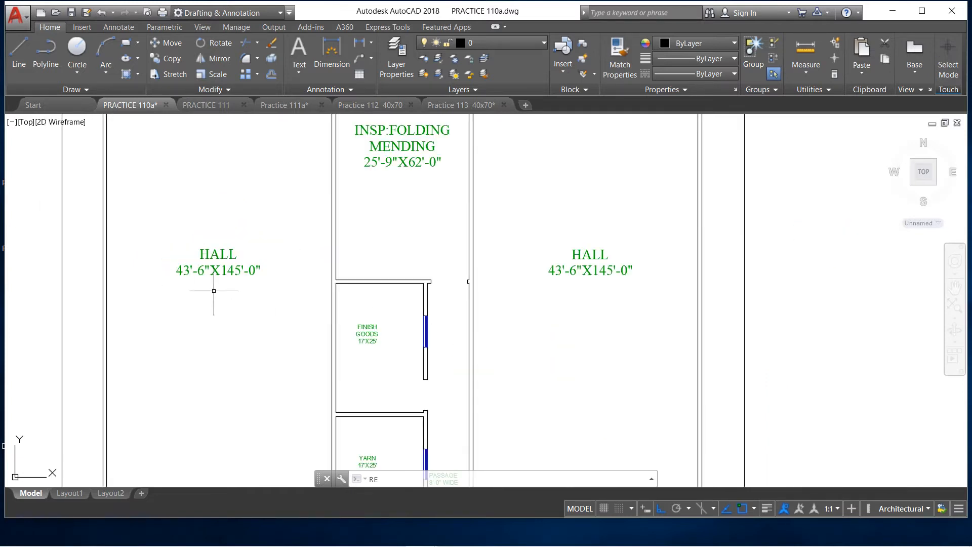
pyautogui.scroll(2, 234, 269)
pyautogui.scroll(-4, 237, 279)
pyautogui.scroll(2, 241, 297)
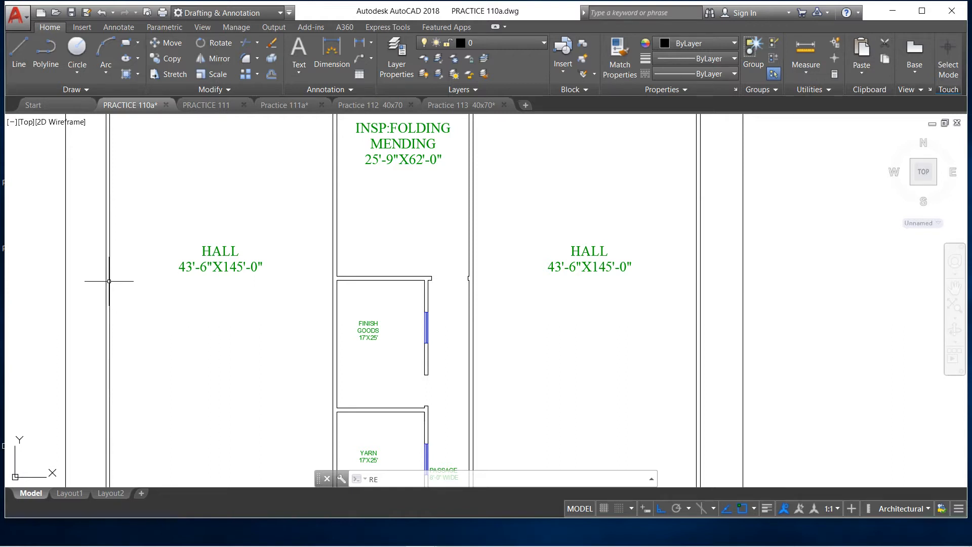
pyautogui.scroll(4, 115, 274)
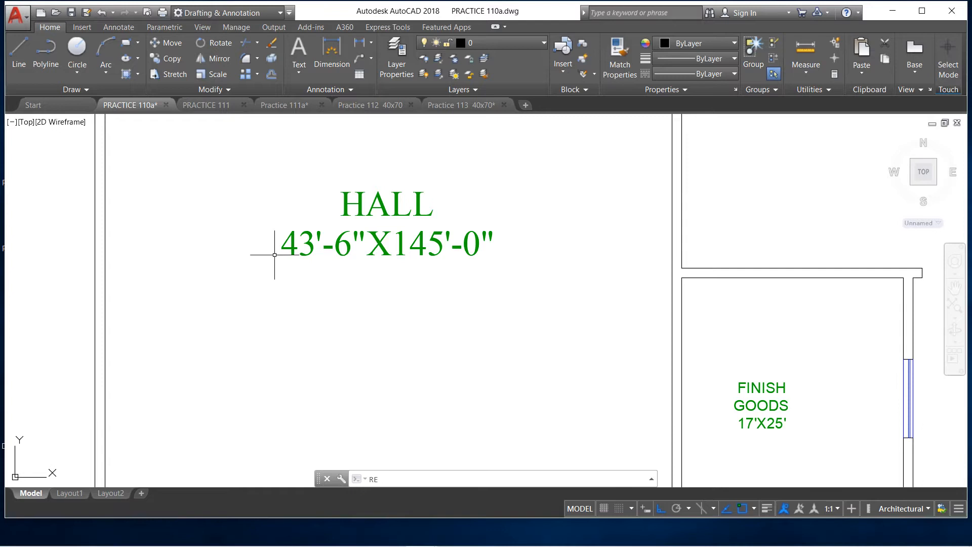
pyautogui.scroll(-1, 263, 253)
pyautogui.scroll(-1, 263, 253)
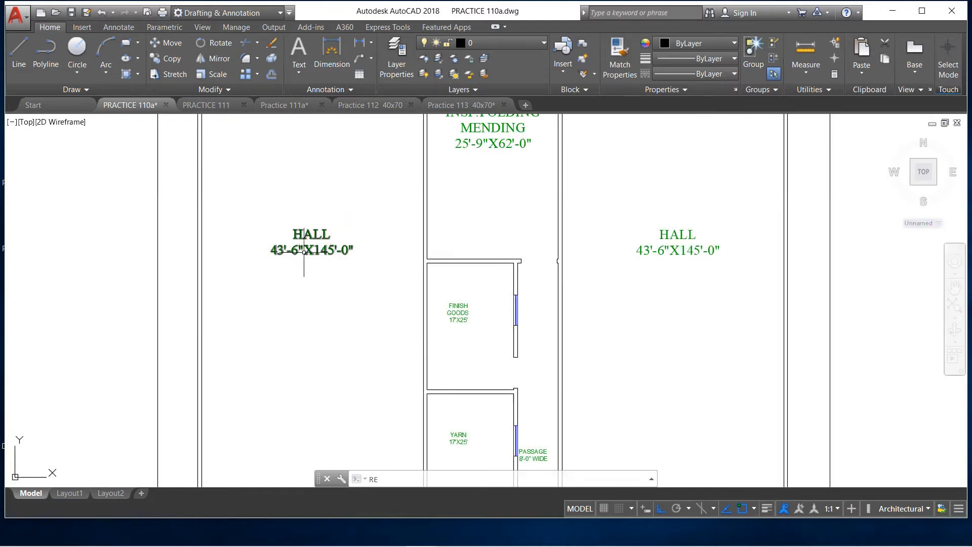
pyautogui.scroll(-1, 277, 252)
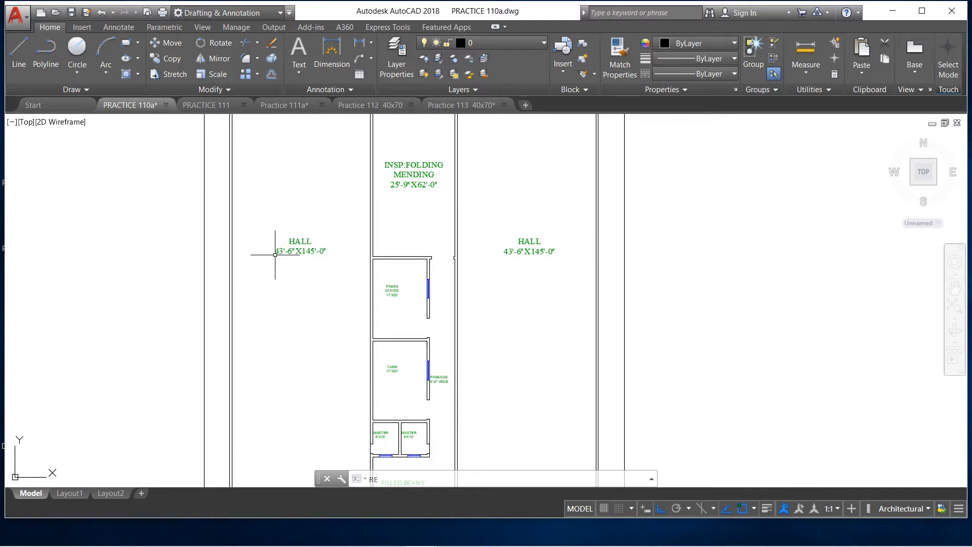
# Step: Compare the two side halls with the building's overall dimensions and the rooms between them
pyautogui.scroll(-2, 297, 256)
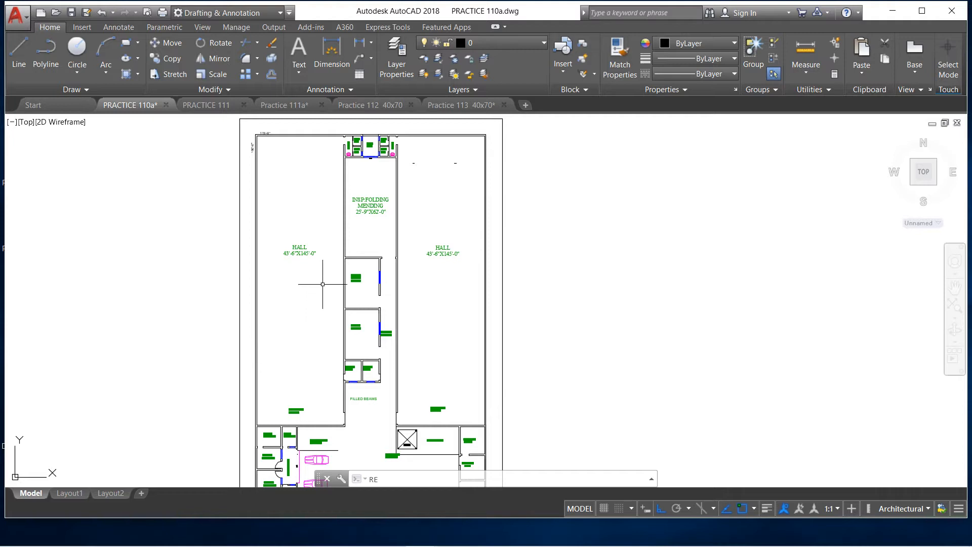
pyautogui.scroll(2, 350, 225)
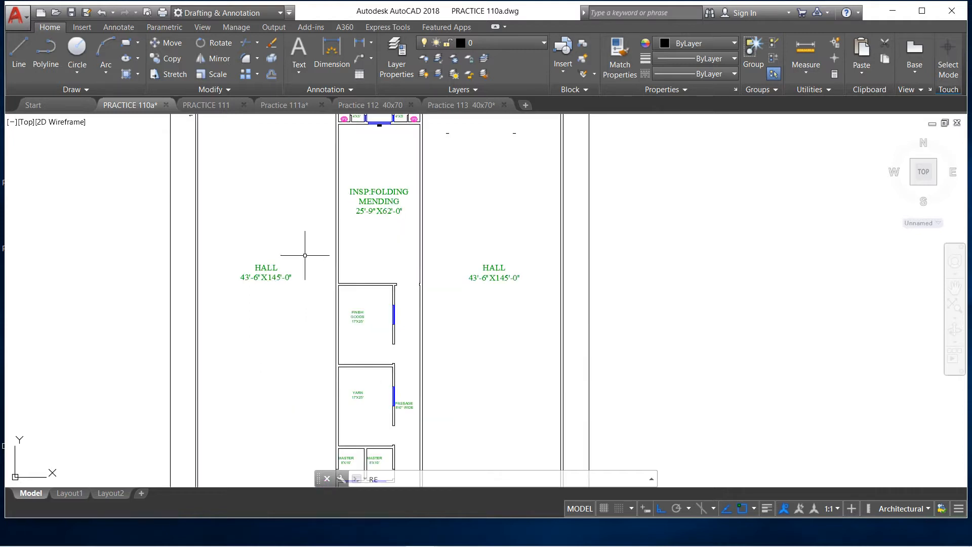
pyautogui.scroll(-5, 286, 251)
pyautogui.scroll(7, 256, 198)
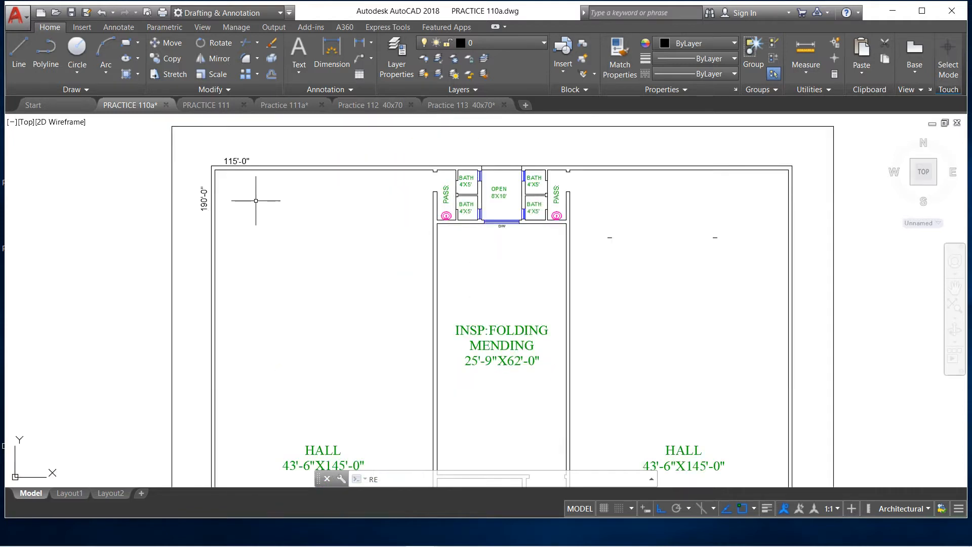
pyautogui.scroll(-4, 236, 175)
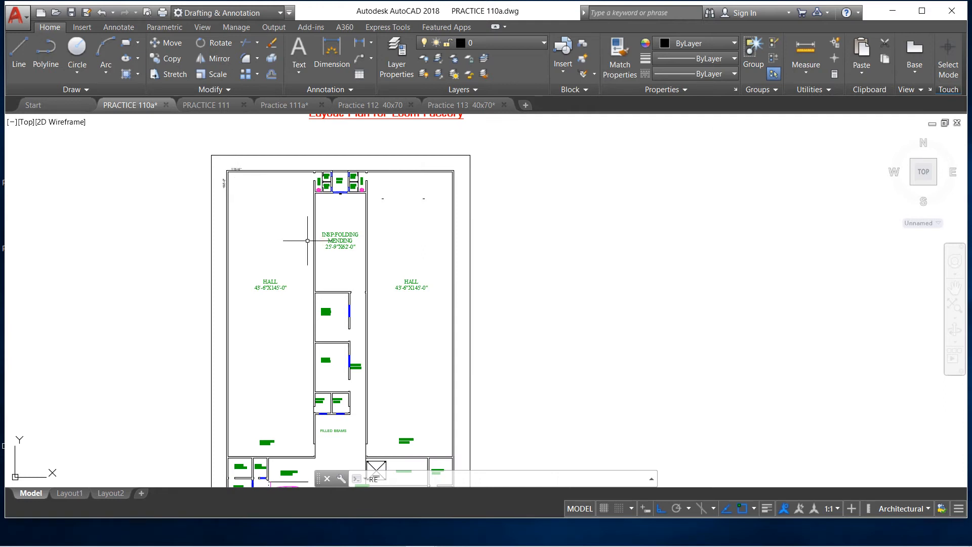
pyautogui.scroll(2, 282, 317)
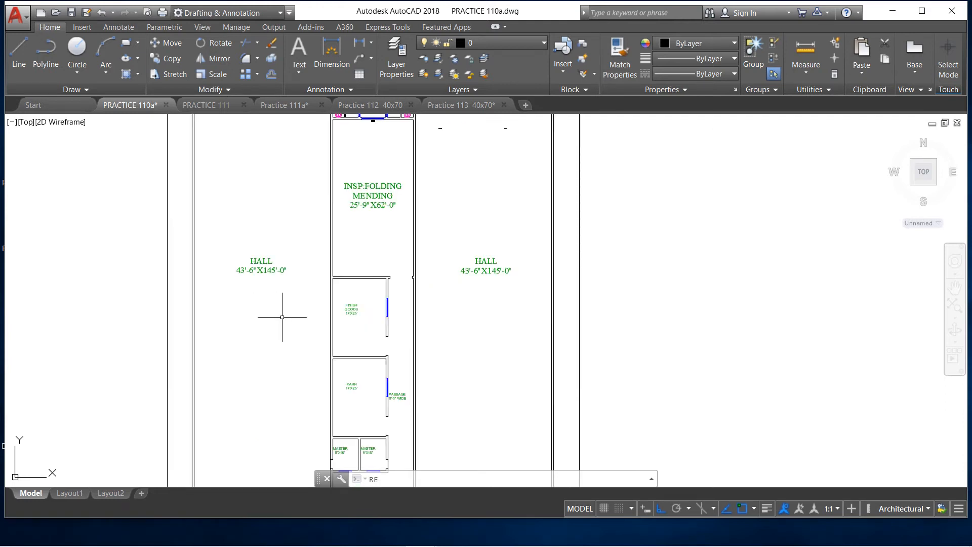
pyautogui.scroll(-5, 282, 317)
pyautogui.scroll(4, 270, 327)
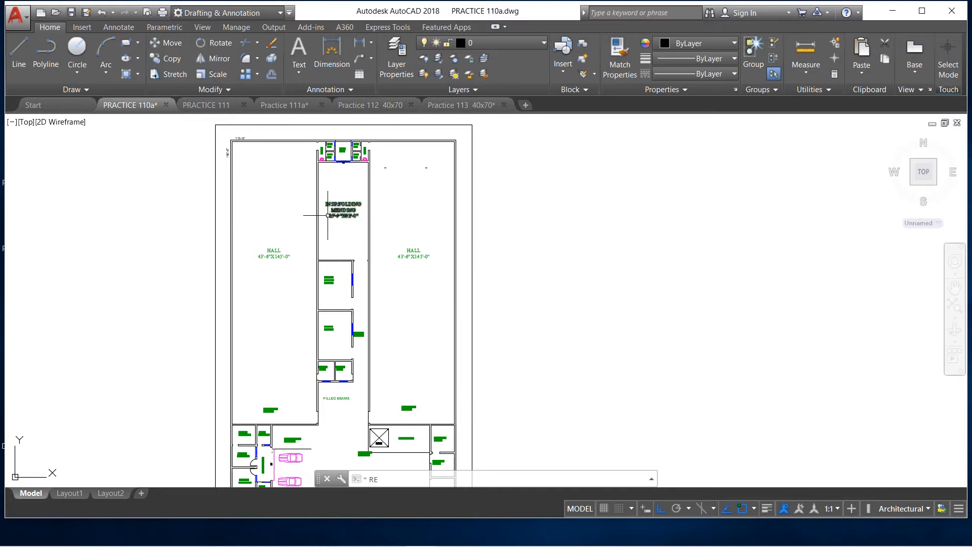
# Step: Examine the four baths, the passages and the open area at the upper end of the inspection, folding and mending room
pyautogui.scroll(6, 333, 224)
pyautogui.scroll(-8, 328, 212)
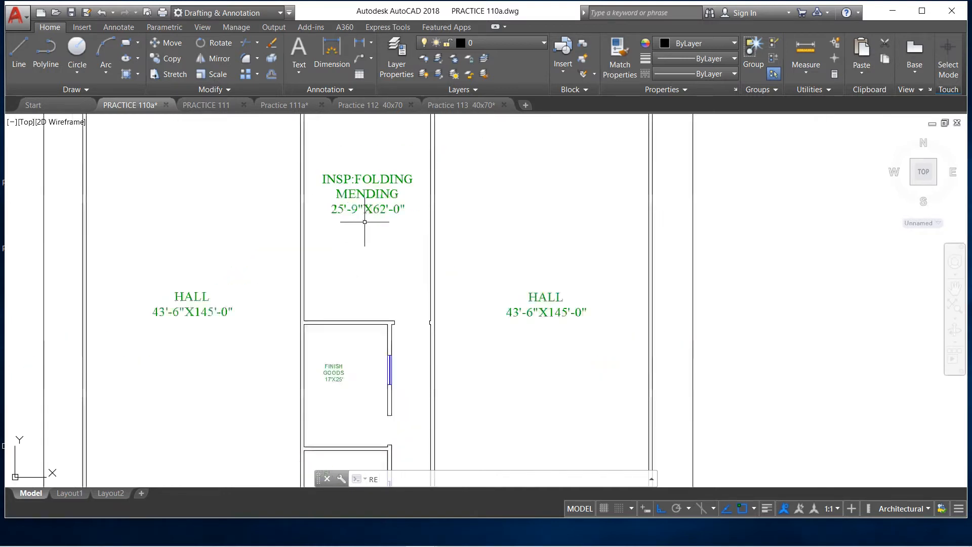
pyautogui.scroll(2, 376, 207)
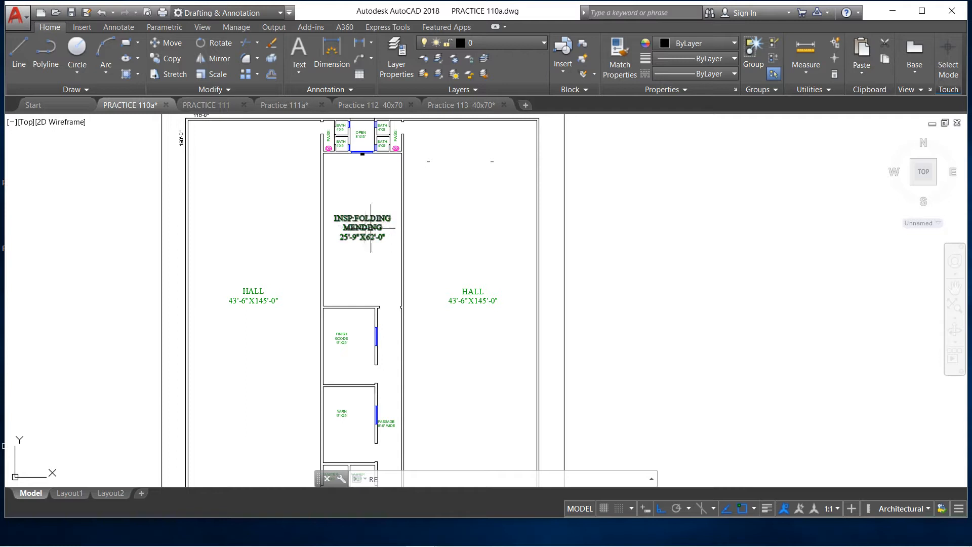
pyautogui.scroll(-2, 372, 207)
pyautogui.scroll(3, 366, 165)
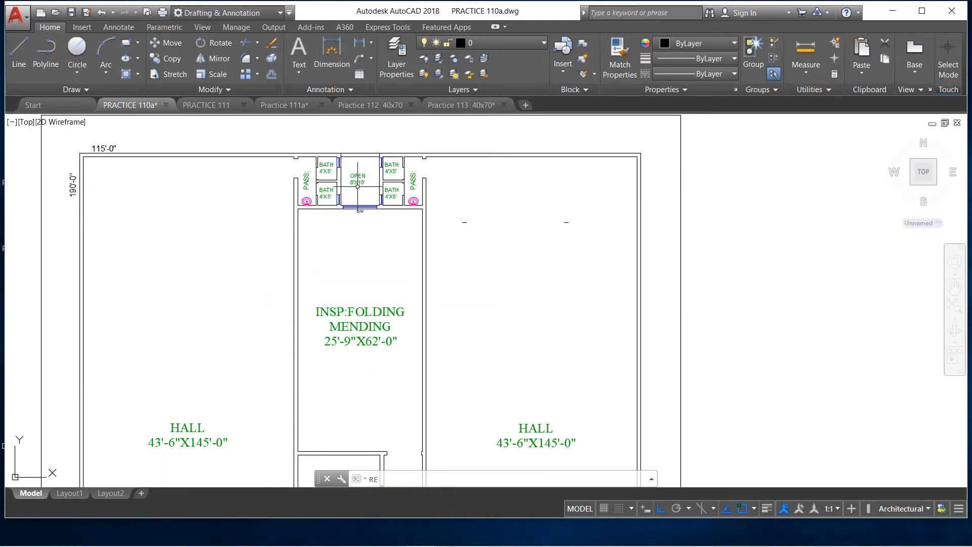
pyautogui.scroll(3, 327, 153)
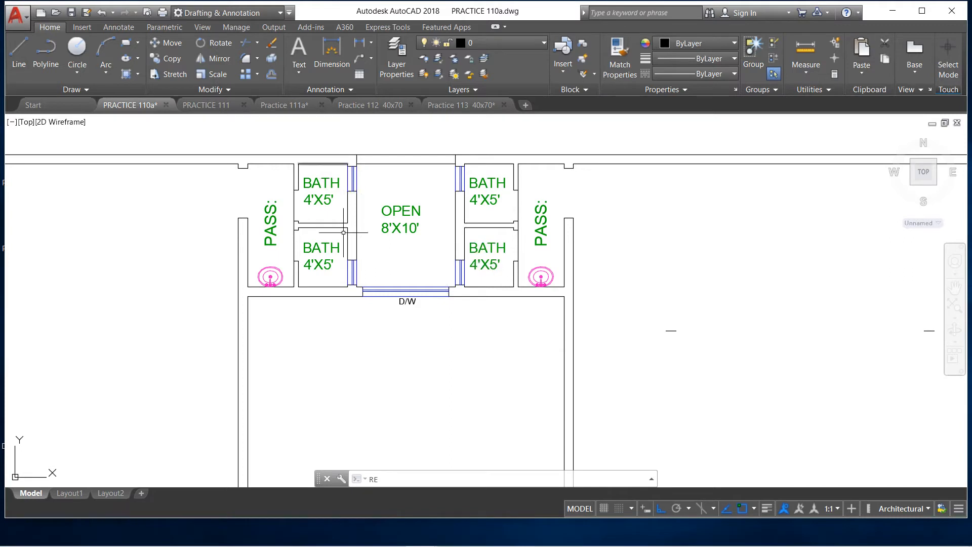
pyautogui.scroll(-8, 423, 180)
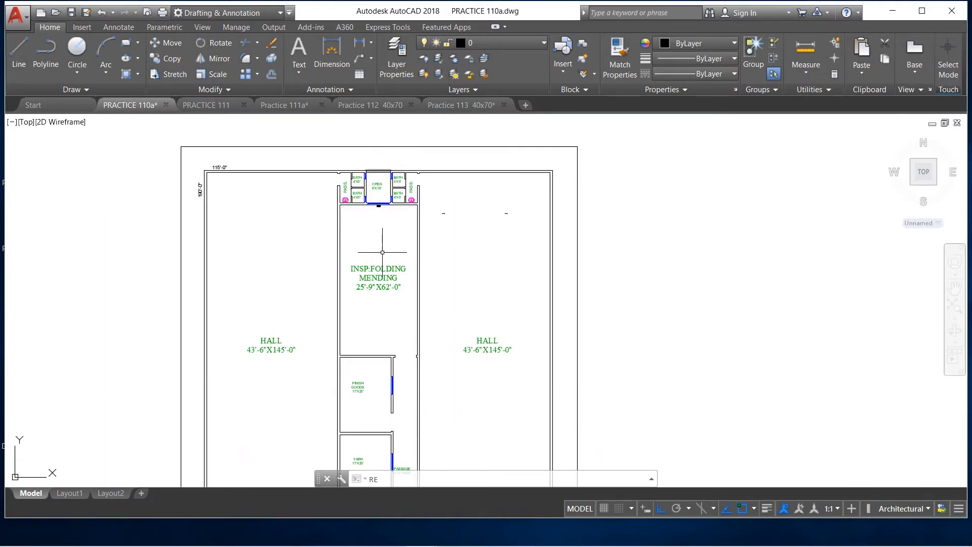
# Step: Read the inspection, folding and mending room's label up close and check its position between the two halls
pyautogui.scroll(2, 382, 251)
pyautogui.scroll(-1, 381, 246)
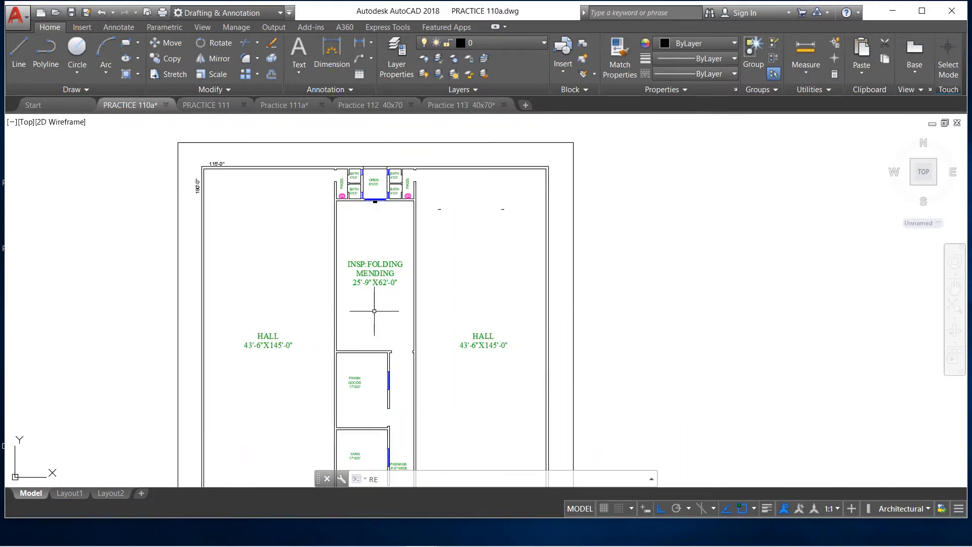
pyautogui.scroll(1, 373, 304)
pyautogui.scroll(2, 353, 265)
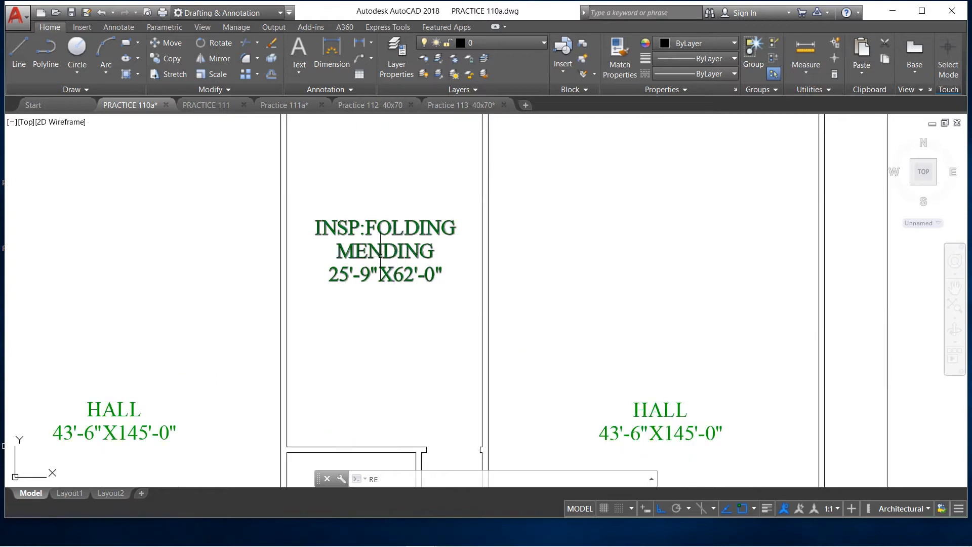
pyautogui.scroll(-2, 350, 256)
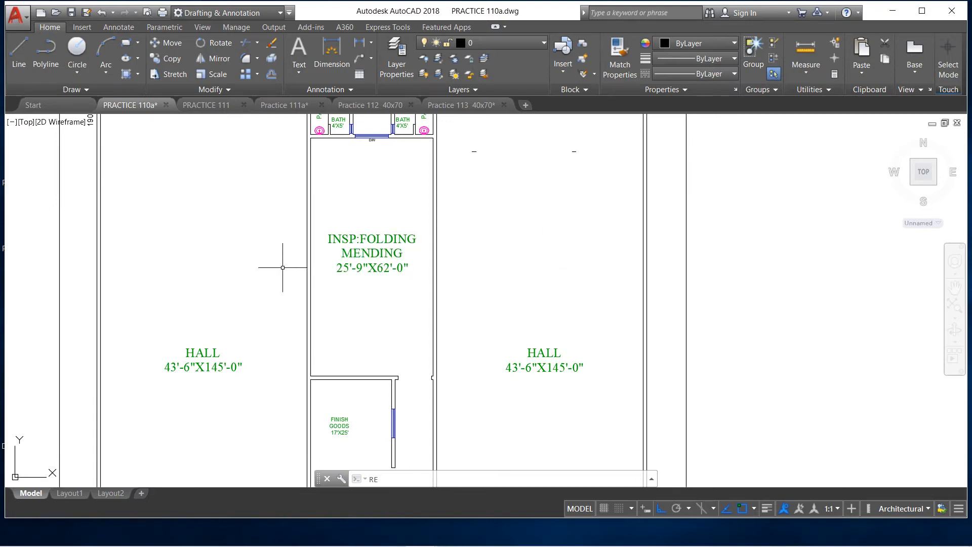
pyautogui.scroll(2, 405, 264)
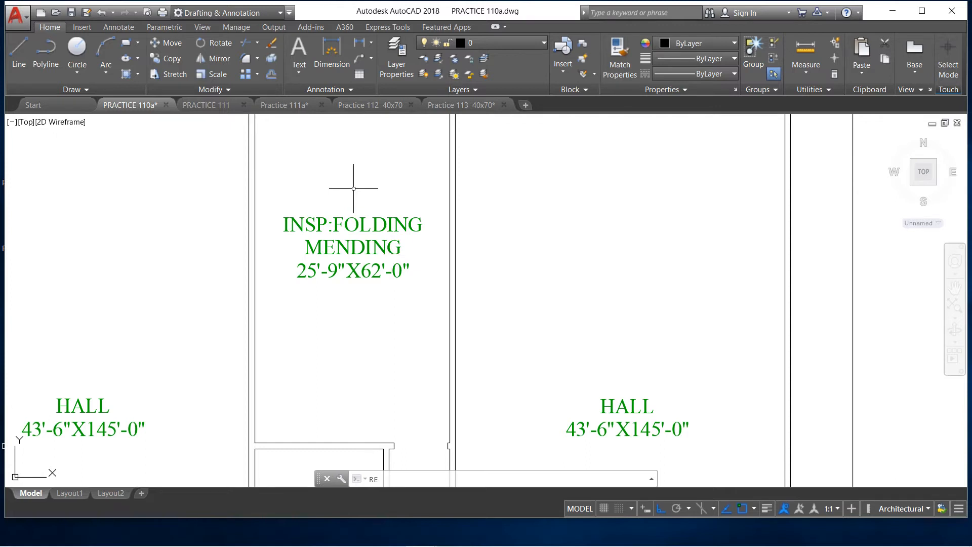
pyautogui.scroll(-2, 352, 190)
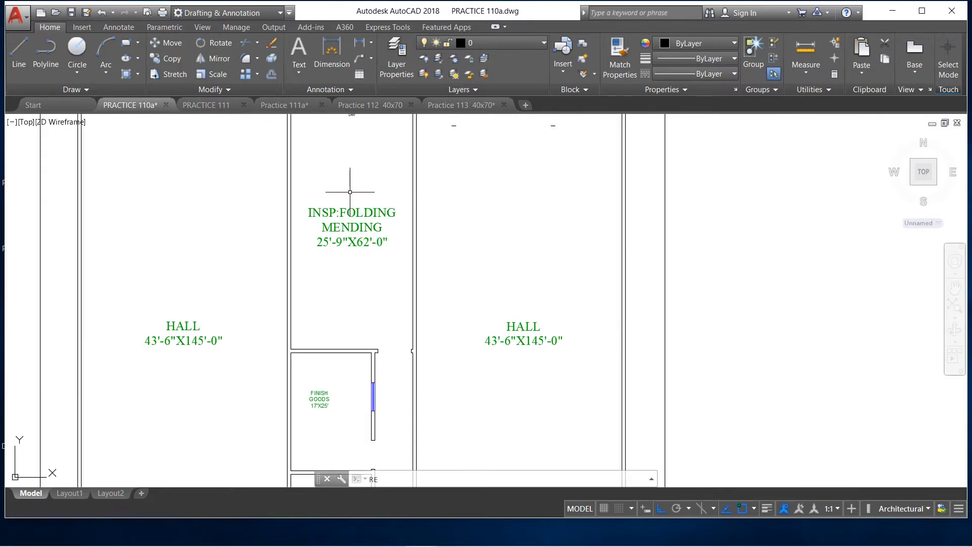
pyautogui.scroll(2, 345, 213)
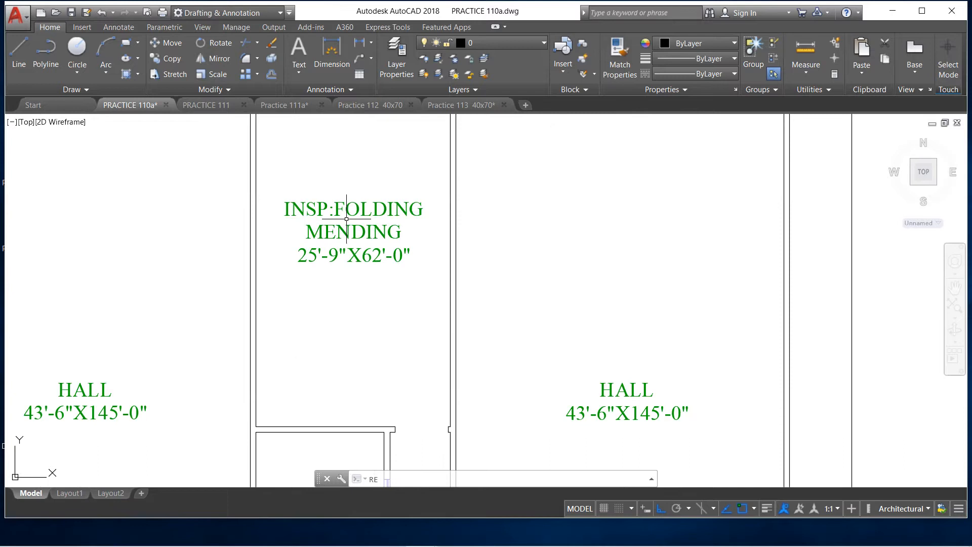
pyautogui.scroll(-2, 347, 219)
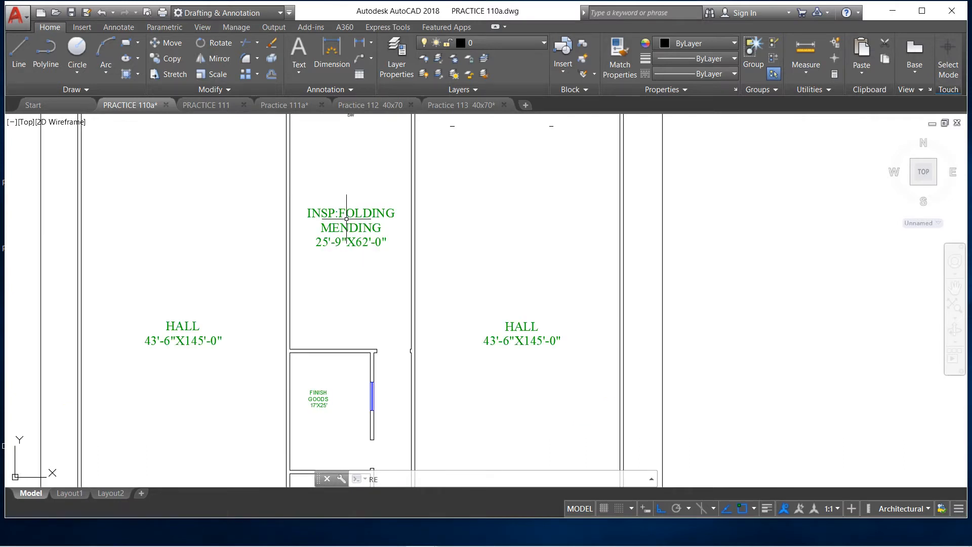
pyautogui.scroll(4, 345, 222)
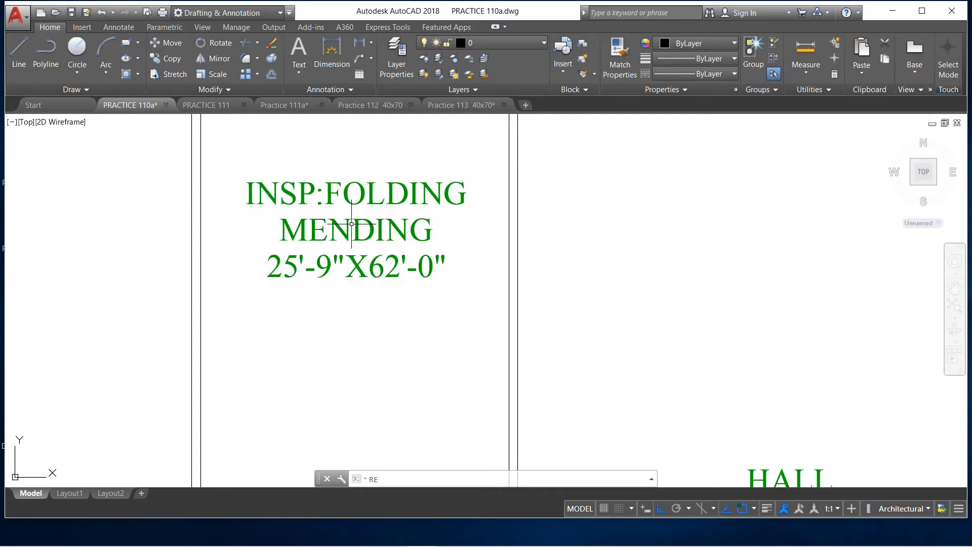
pyautogui.scroll(-2, 350, 224)
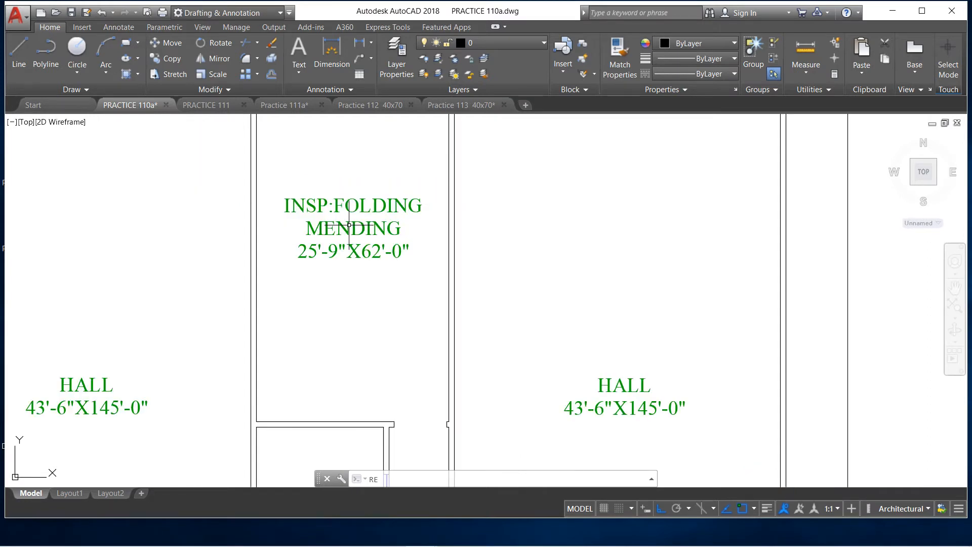
pyautogui.scroll(1, 350, 224)
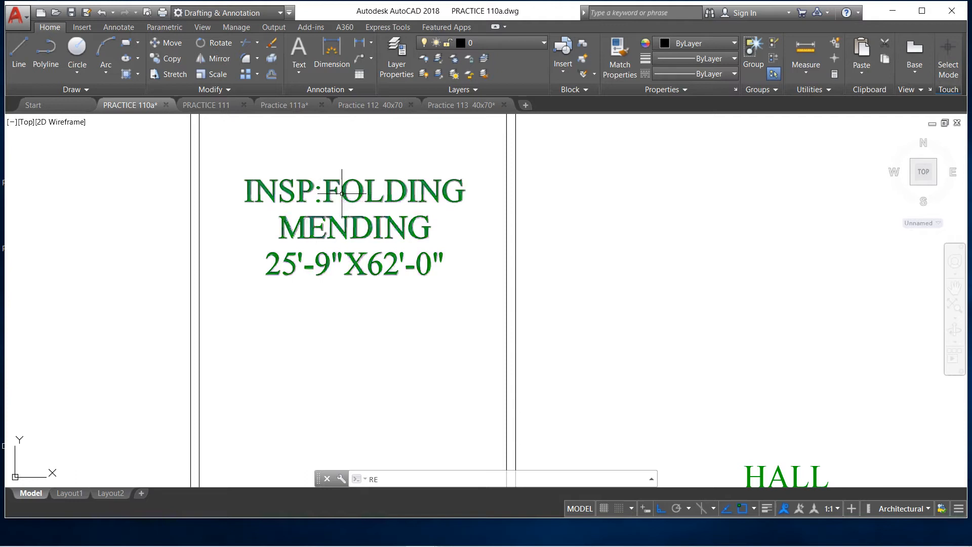
pyautogui.scroll(-5, 342, 194)
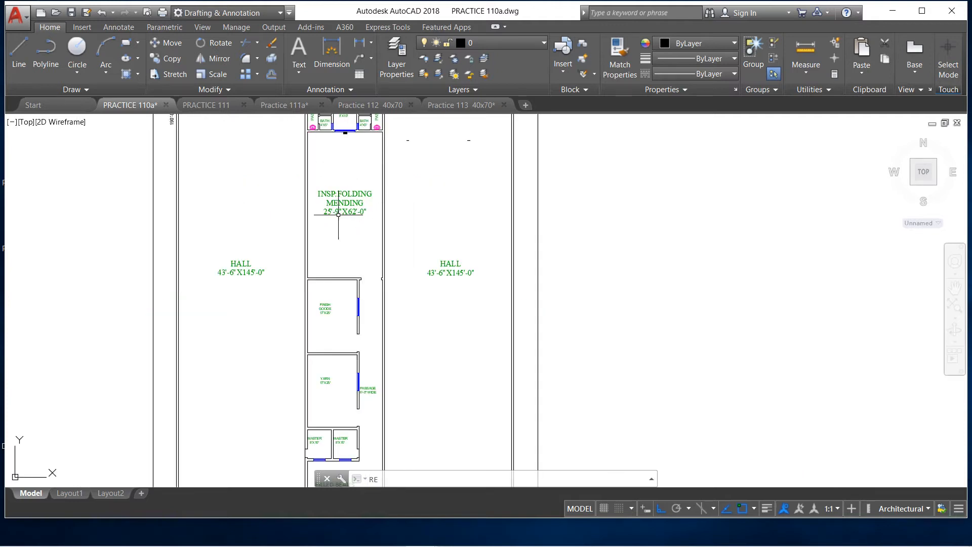
pyautogui.scroll(2, 345, 239)
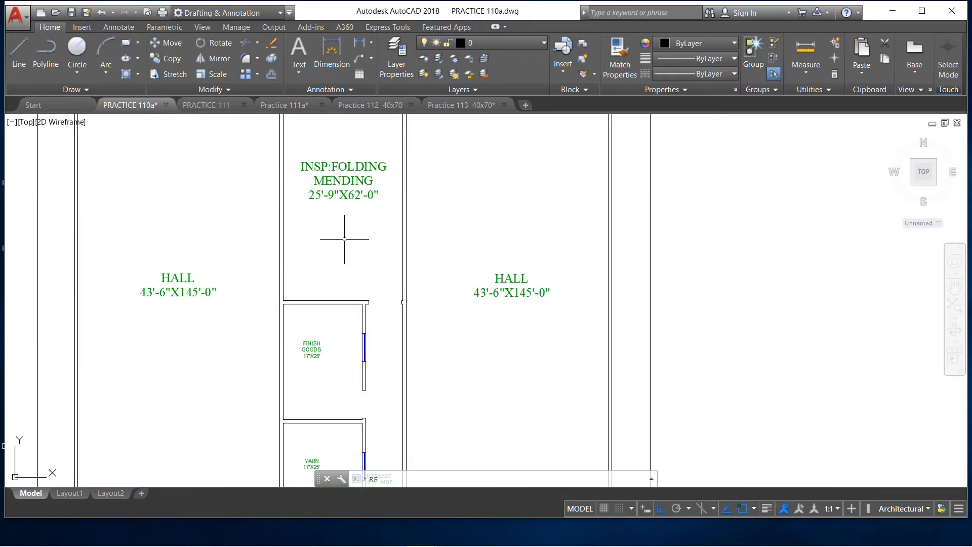
# Step: Inspect the finish goods and yarn rooms and the passage running beside them
pyautogui.scroll(-5, 345, 240)
pyautogui.scroll(7, 336, 282)
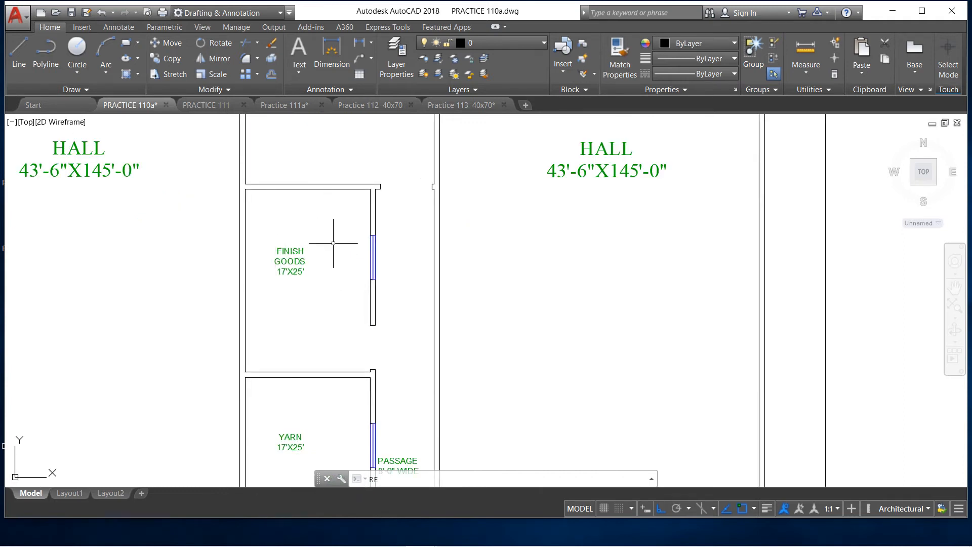
pyautogui.scroll(-4, 282, 245)
pyautogui.scroll(2, 290, 357)
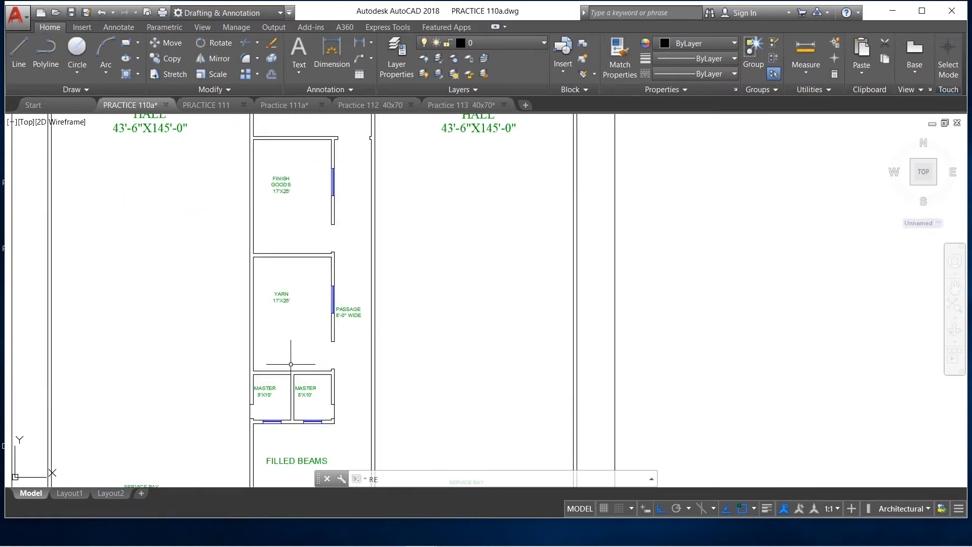
pyautogui.scroll(4, 283, 312)
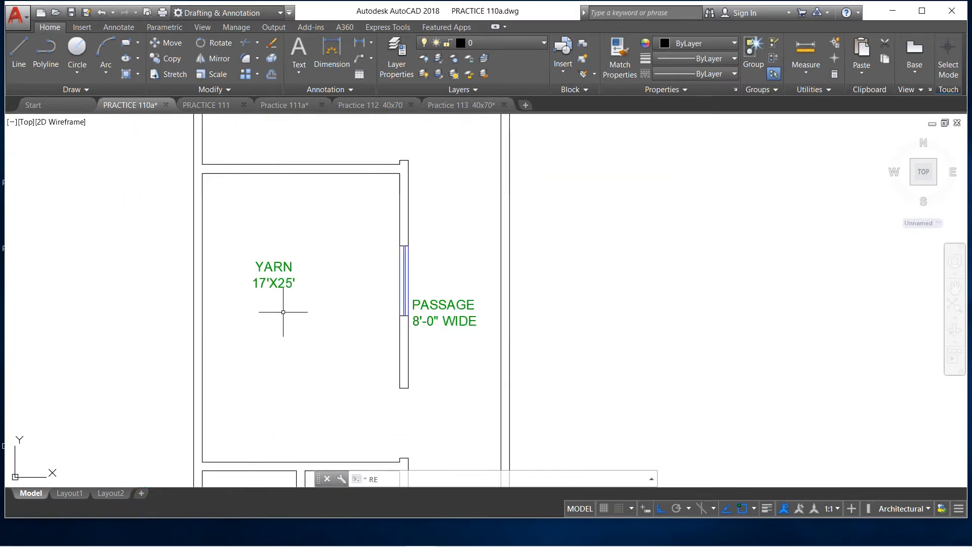
pyautogui.scroll(-4, 283, 309)
pyautogui.scroll(2, 278, 337)
pyautogui.scroll(-2, 278, 339)
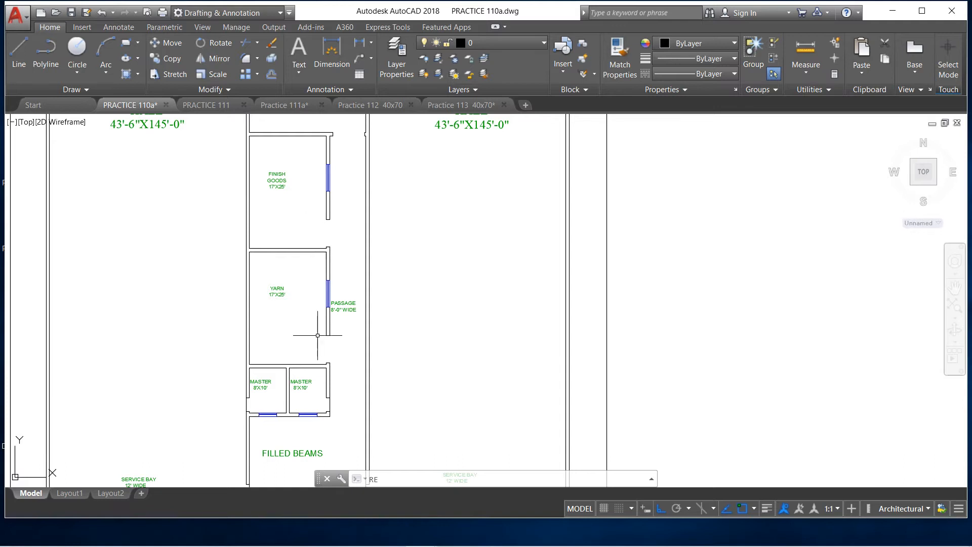
# Step: Inspect the two master rooms below the yarn room and their surroundings
pyautogui.scroll(-2, 321, 330)
pyautogui.scroll(4, 271, 401)
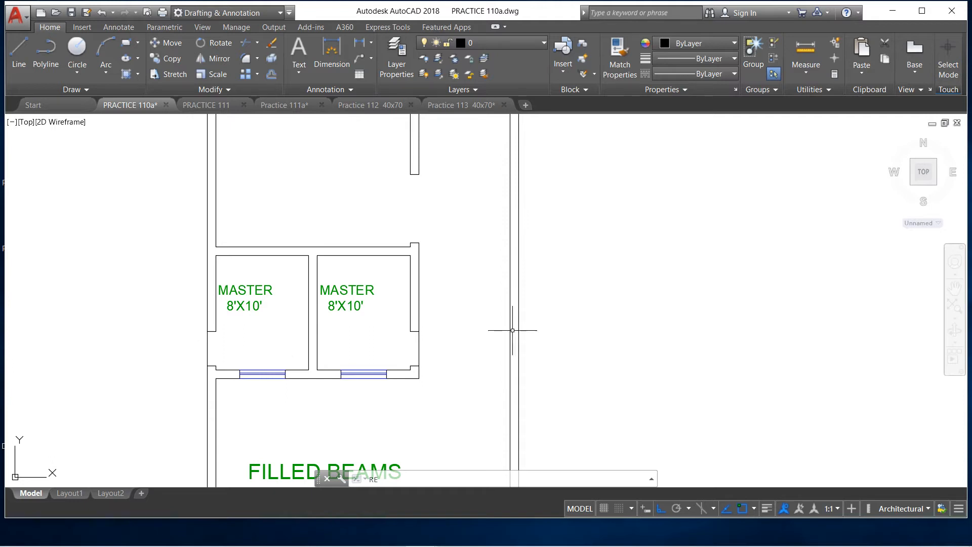
pyautogui.scroll(-3, 430, 317)
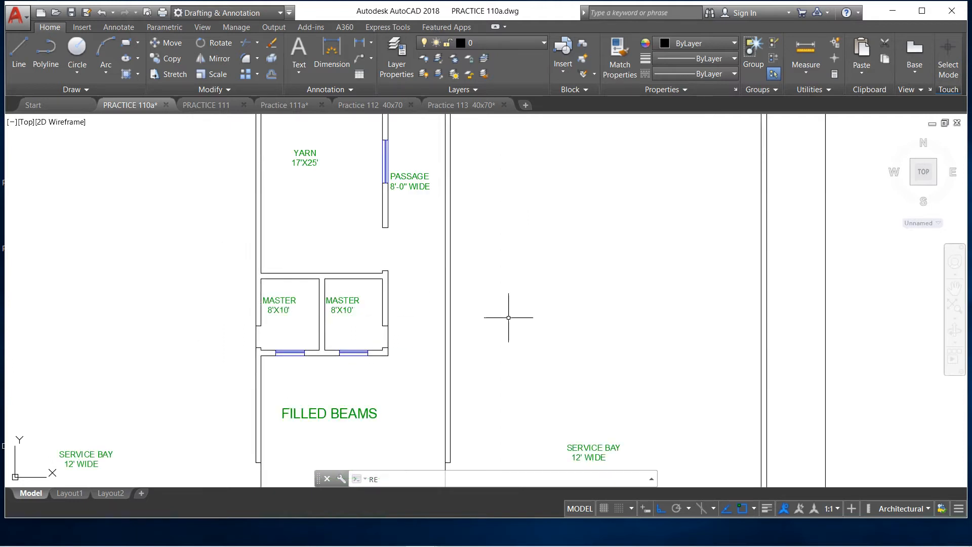
pyautogui.scroll(-1, 509, 318)
pyautogui.scroll(-2, 481, 318)
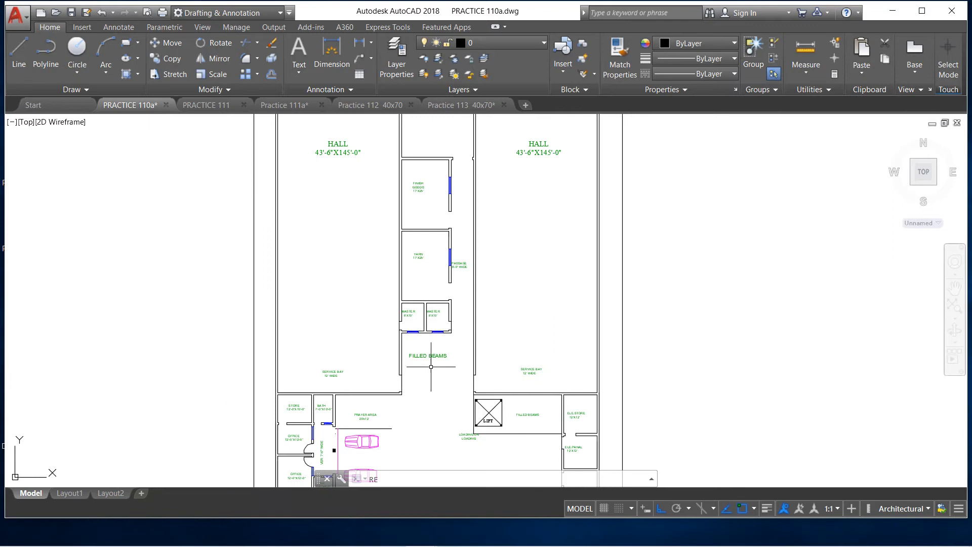
# Step: Examine the filled beams area and the service bays at the front end of both halls
pyautogui.scroll(-3, 431, 367)
pyautogui.scroll(4, 412, 391)
pyautogui.scroll(2, 394, 334)
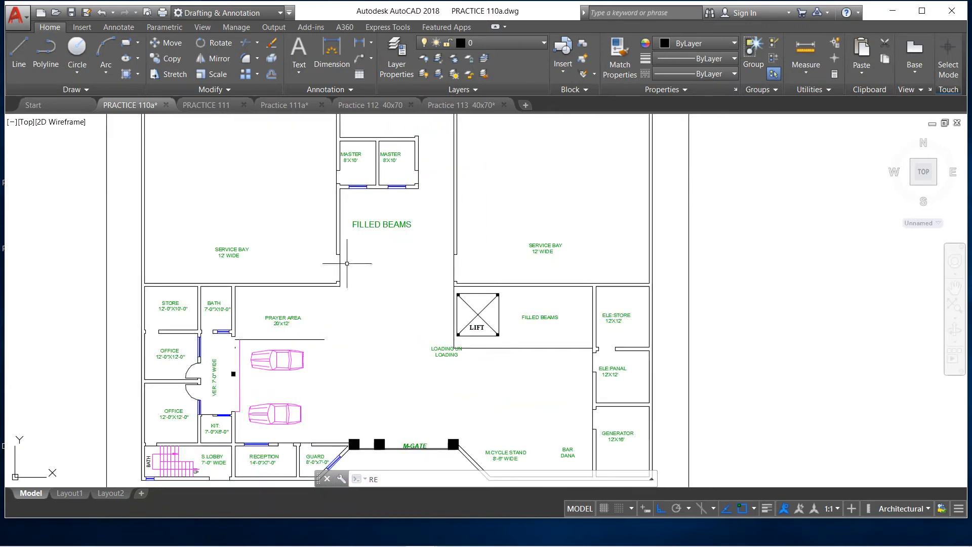
pyautogui.scroll(2, 236, 262)
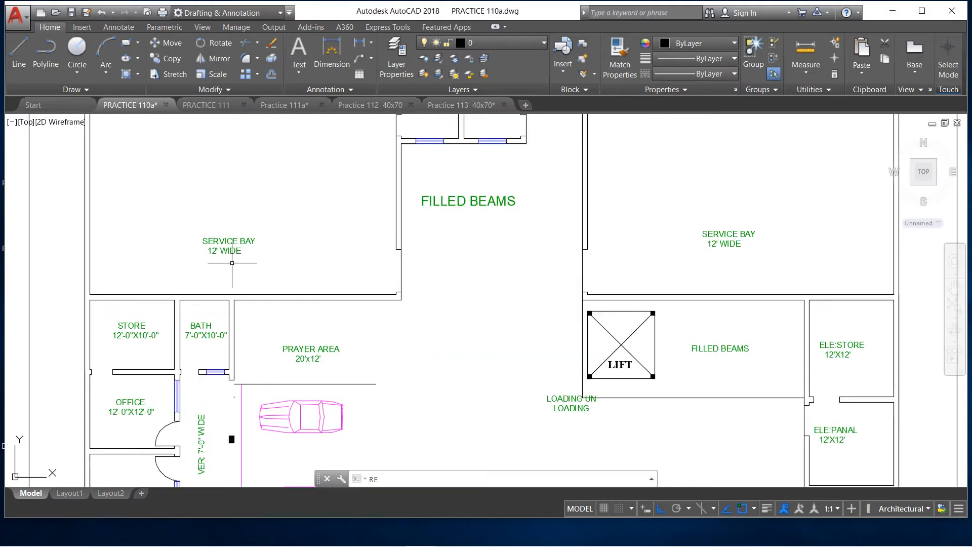
pyautogui.scroll(-2, 232, 263)
pyautogui.scroll(-2, 230, 265)
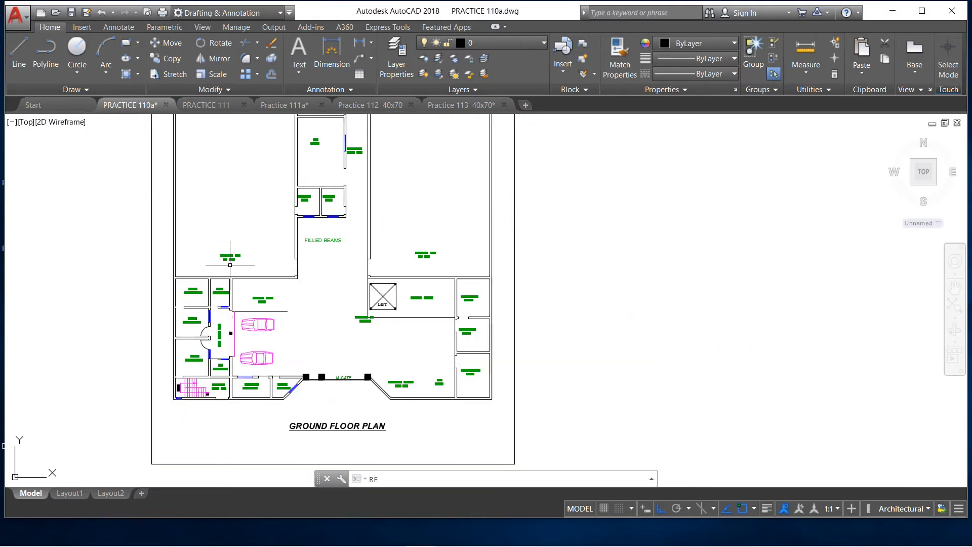
# Step: Inspect the lift, the filled beams area beside it, and the electrical store and panel rooms at the front of the plan
pyautogui.scroll(2, 424, 308)
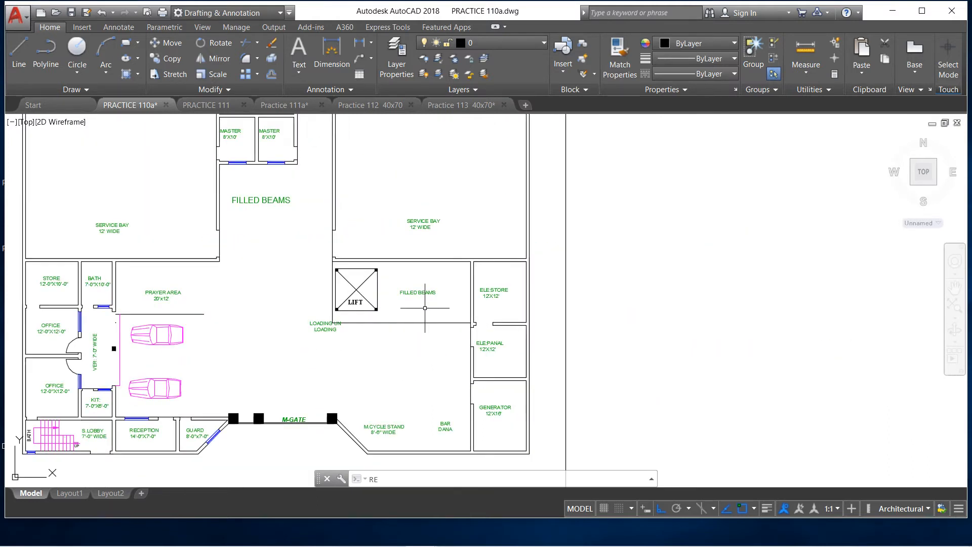
pyautogui.scroll(2, 471, 326)
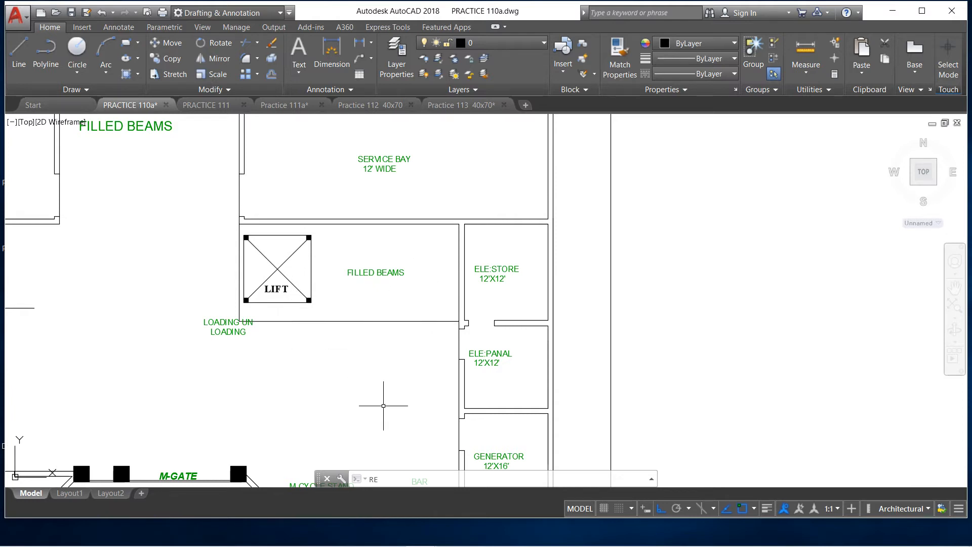
pyautogui.scroll(-2, 380, 284)
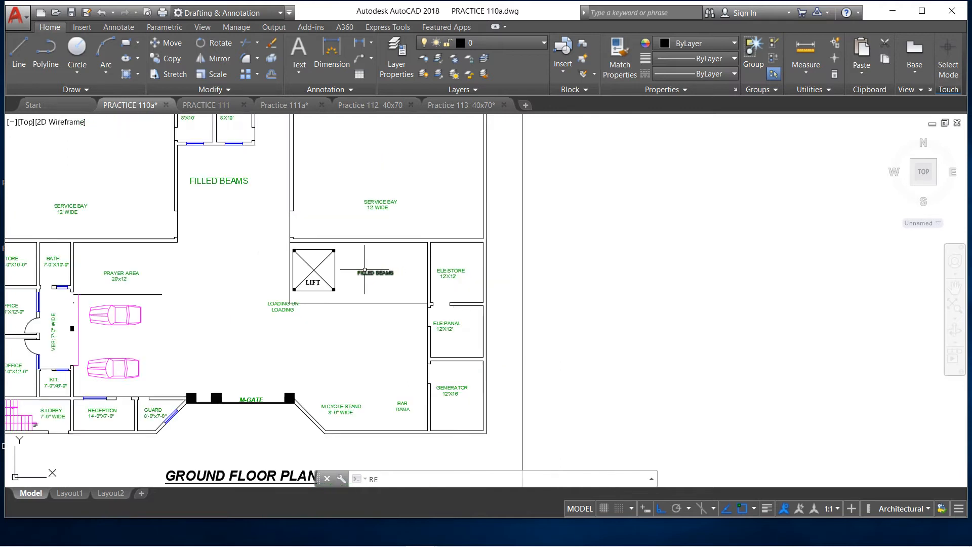
pyautogui.scroll(2, 374, 278)
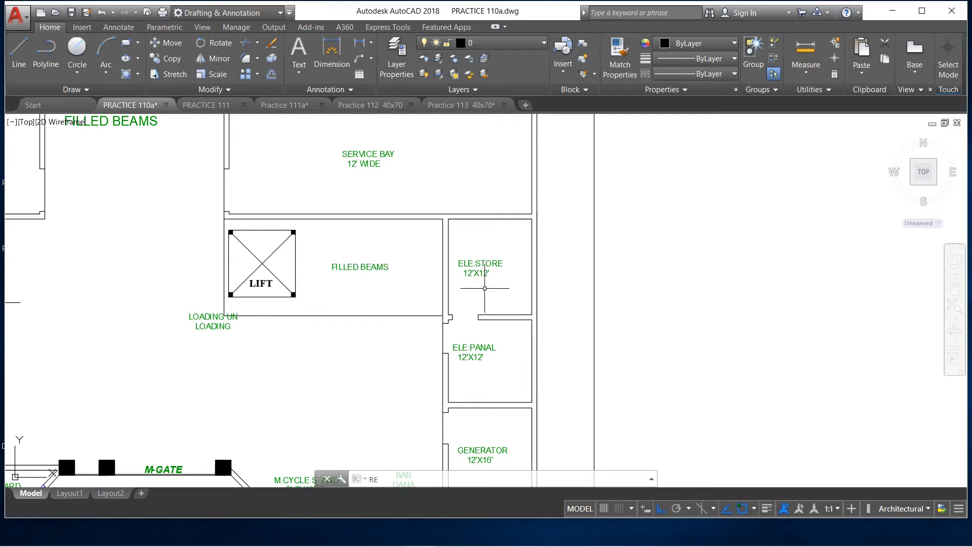
pyautogui.scroll(-2, 376, 234)
pyautogui.scroll(2, 443, 331)
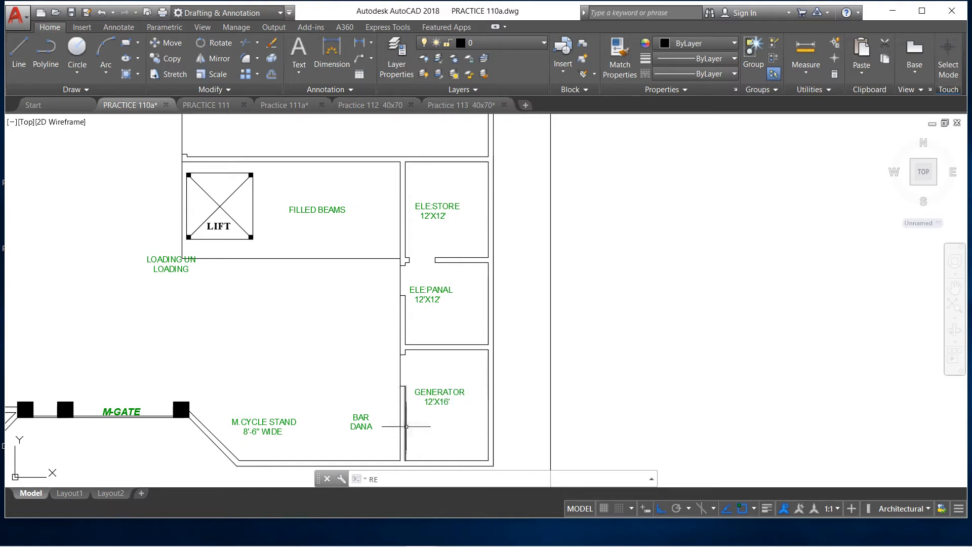
# Step: Examine the generator room, the bardana area and the motorcycle stand along the front wall
pyautogui.scroll(-3, 432, 332)
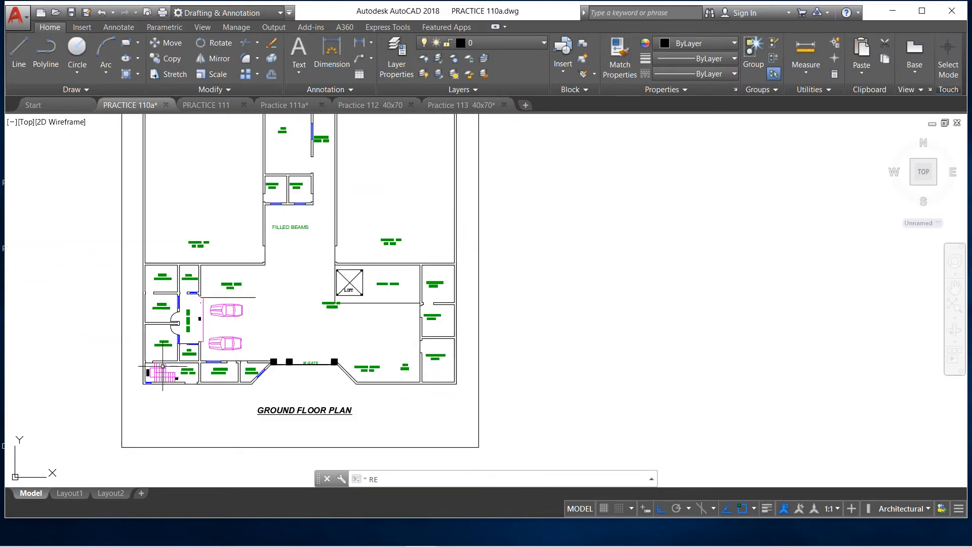
pyautogui.scroll(4, 438, 338)
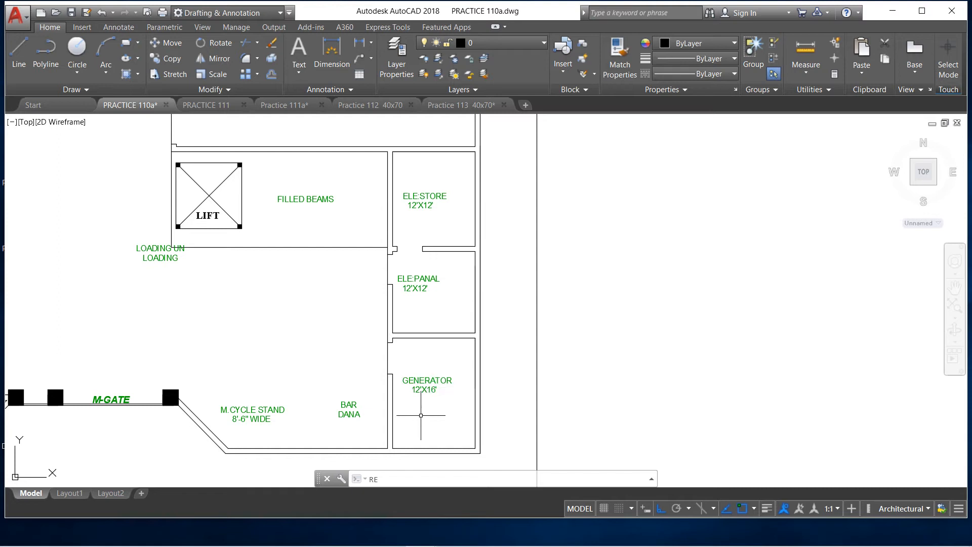
pyautogui.scroll(-4, 414, 389)
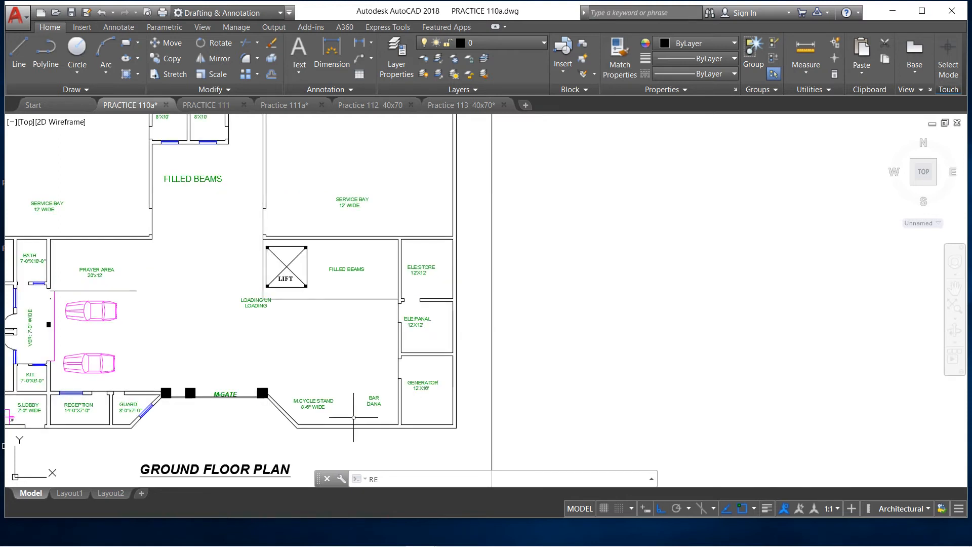
pyautogui.scroll(5, 353, 411)
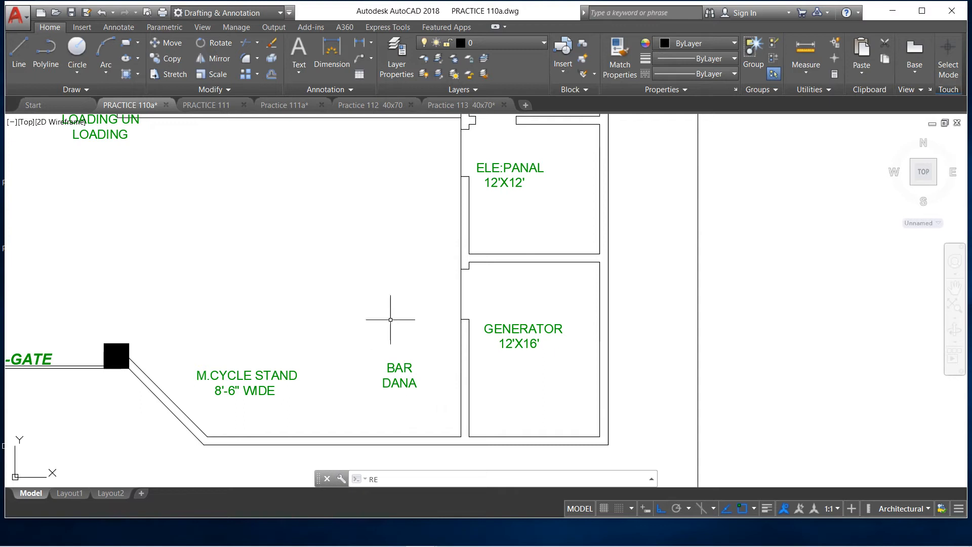
pyautogui.scroll(-2, 344, 374)
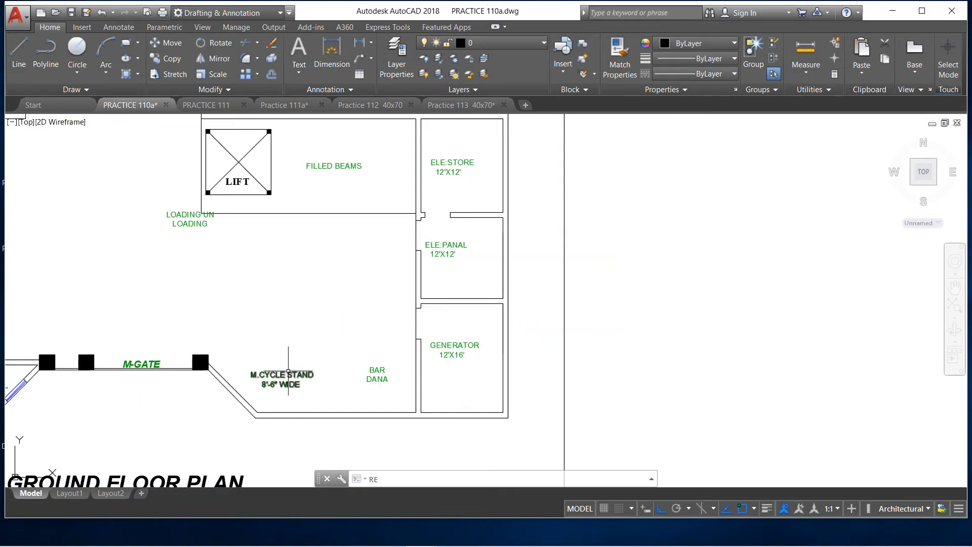
pyautogui.scroll(-1, 278, 372)
pyautogui.scroll(-1, 270, 358)
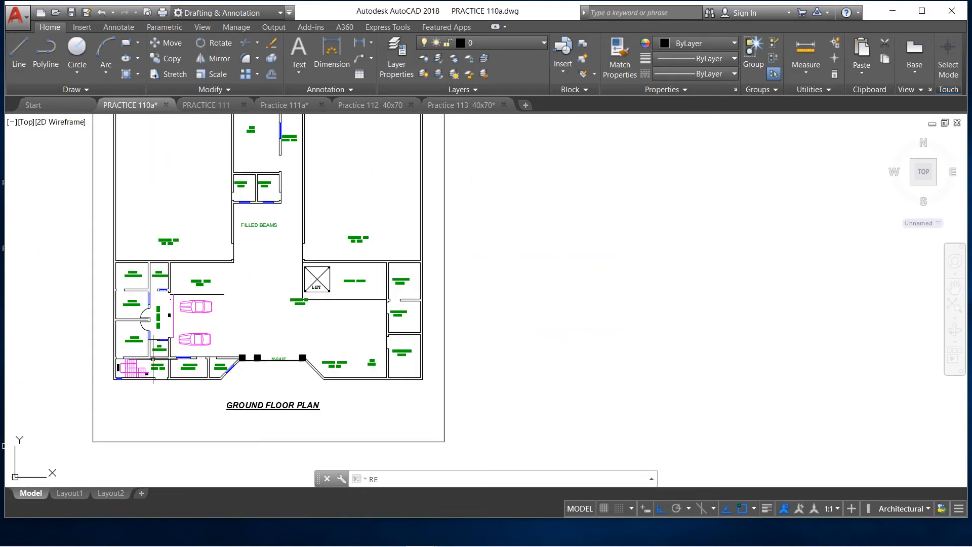
# Step: Examine the stair lobby, reception, guard room, offices, kitchen and veranda in the front corner block
pyautogui.scroll(2, 154, 358)
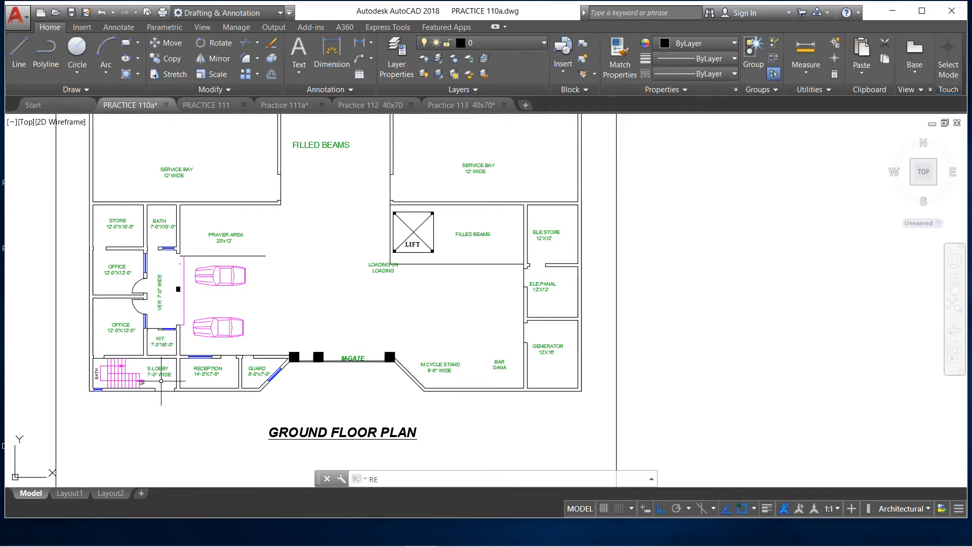
pyautogui.scroll(2, 164, 372)
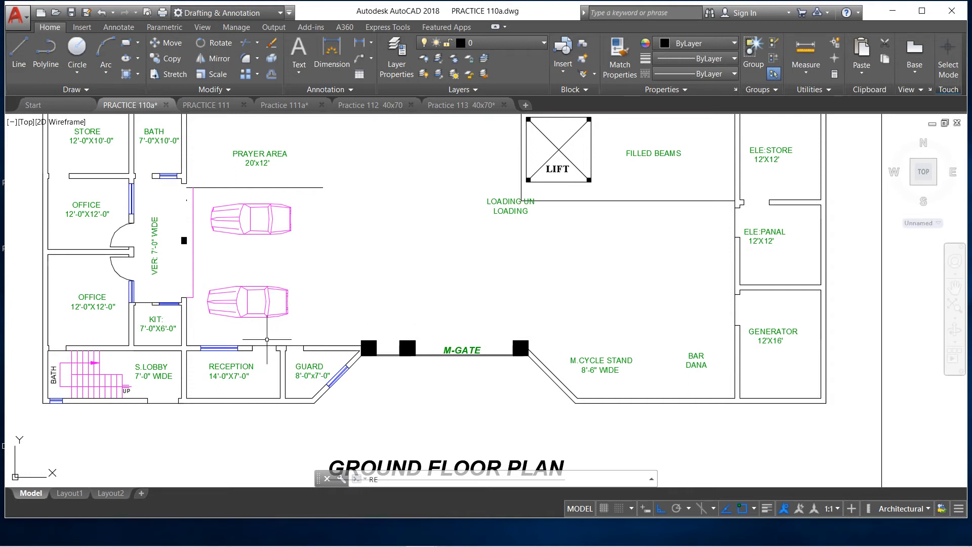
pyautogui.scroll(-3, 179, 313)
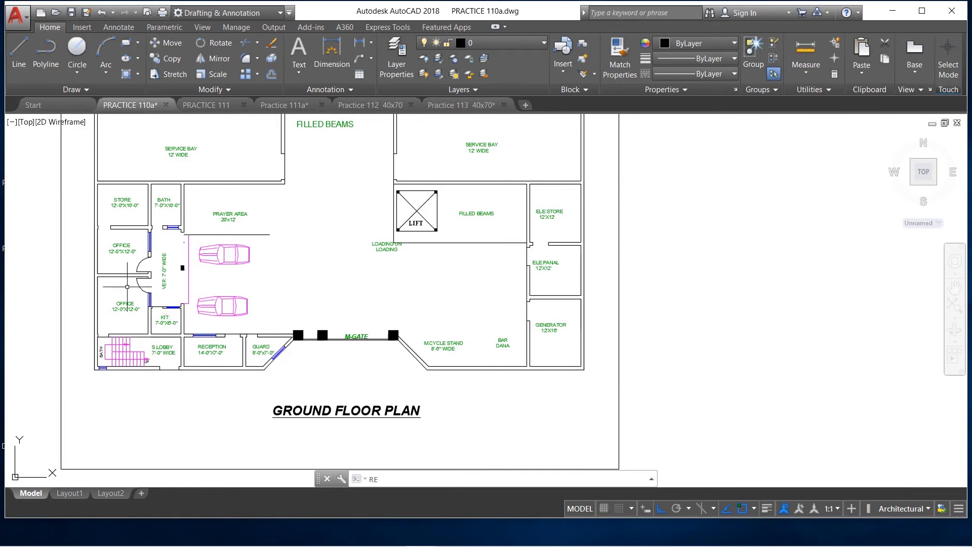
pyautogui.scroll(3, 109, 278)
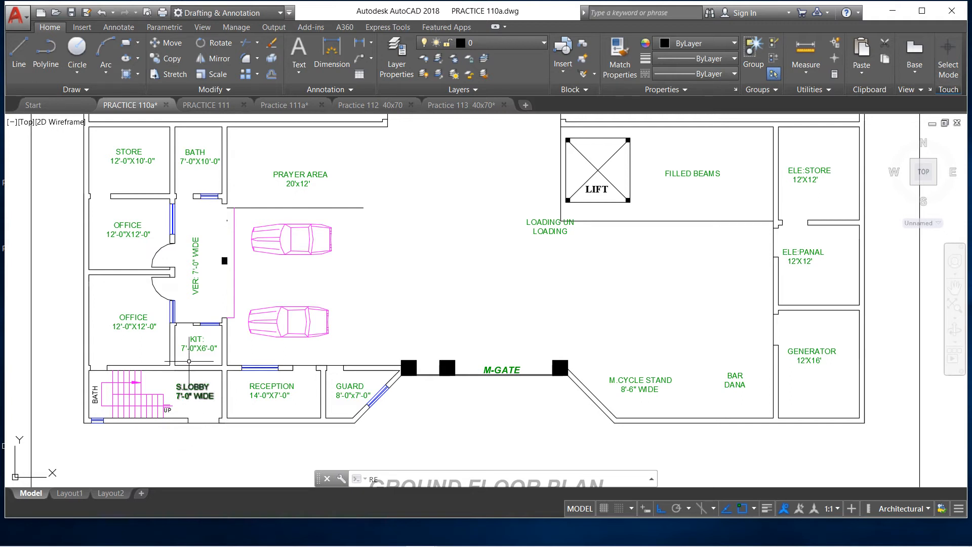
pyautogui.scroll(-4, 166, 247)
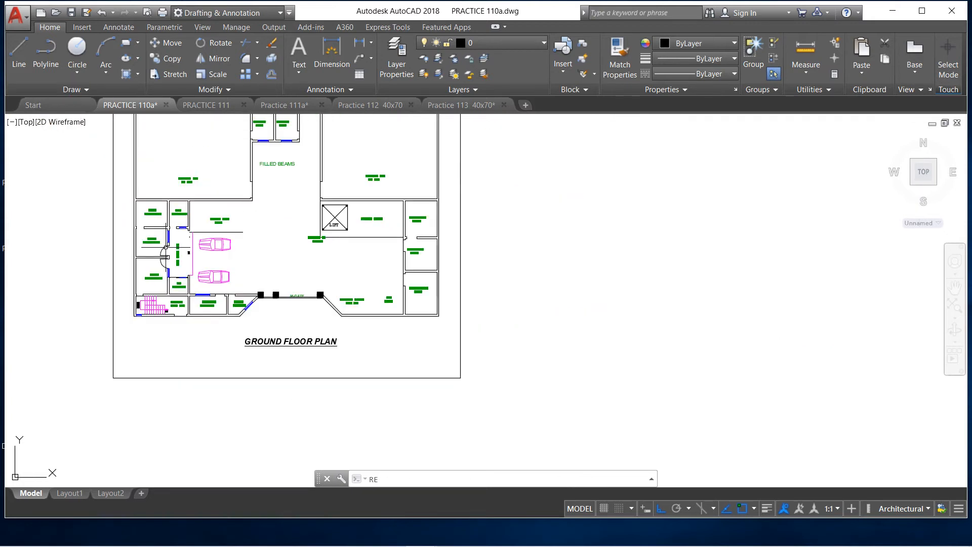
pyautogui.scroll(2, 175, 205)
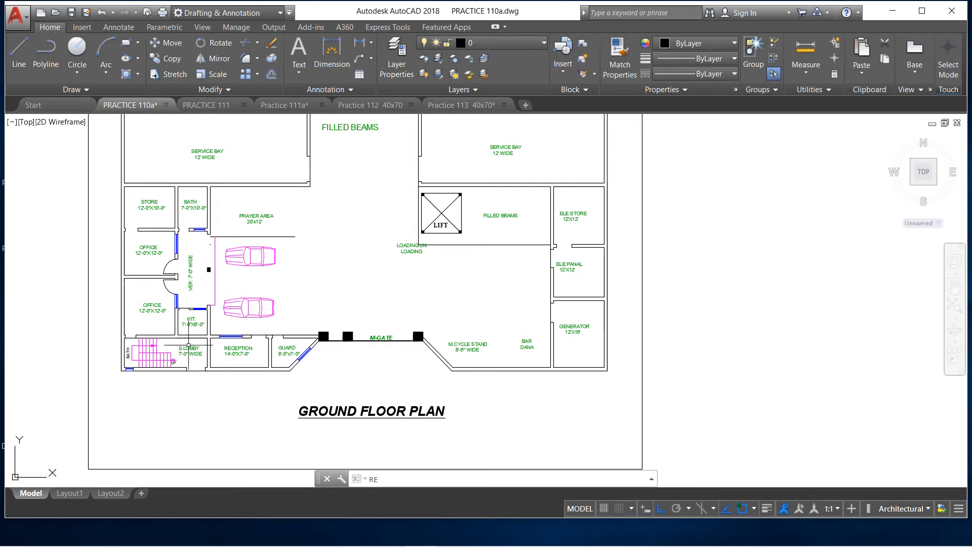
pyautogui.scroll(2, 193, 373)
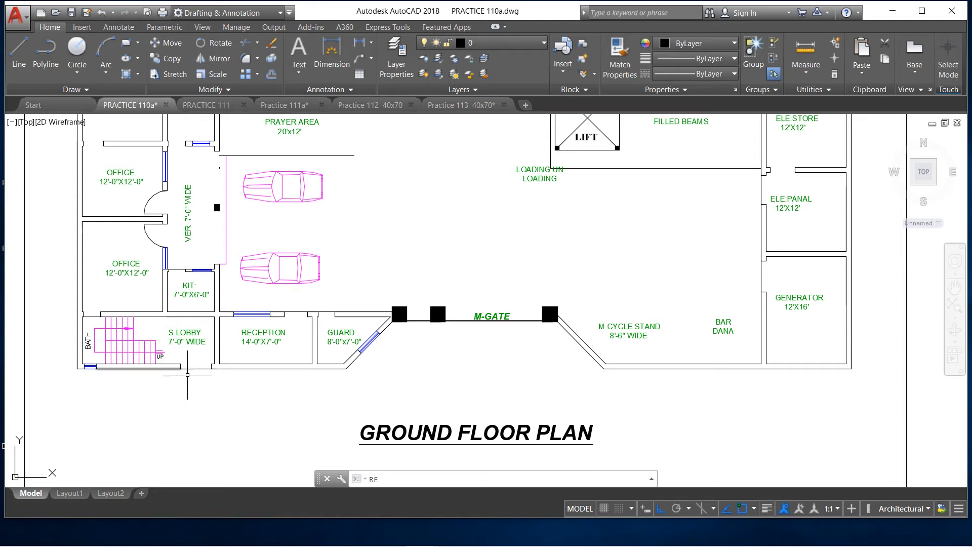
pyautogui.scroll(-2, 192, 378)
pyautogui.scroll(2, 215, 260)
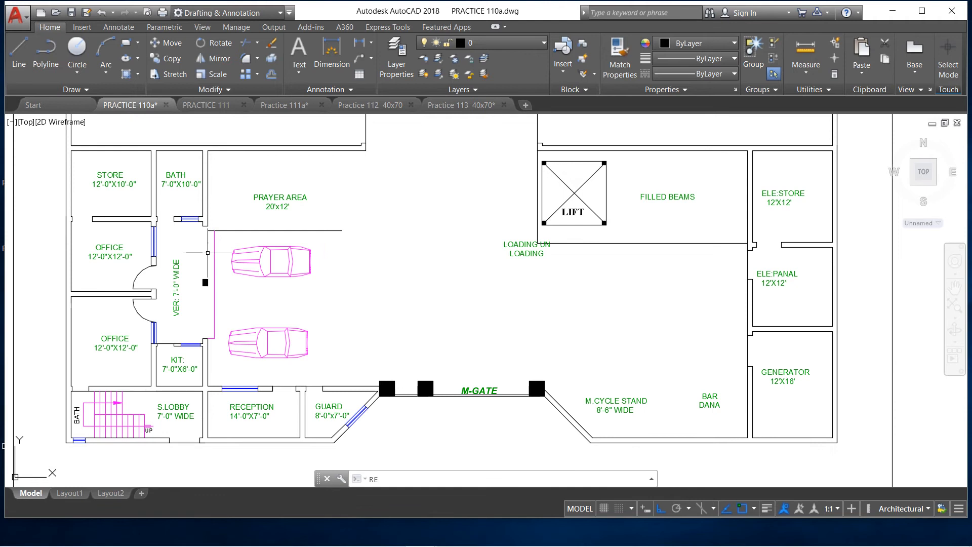
# Step: Check the prayer area, car parking and loading space between the front rooms and the service bays
pyautogui.scroll(-2, 215, 260)
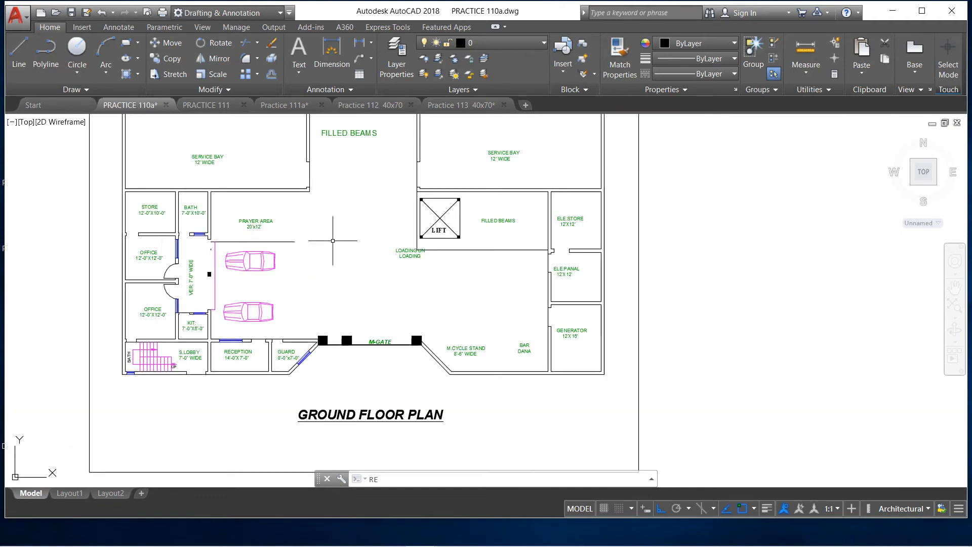
pyautogui.scroll(-2, 333, 240)
pyautogui.scroll(2, 306, 209)
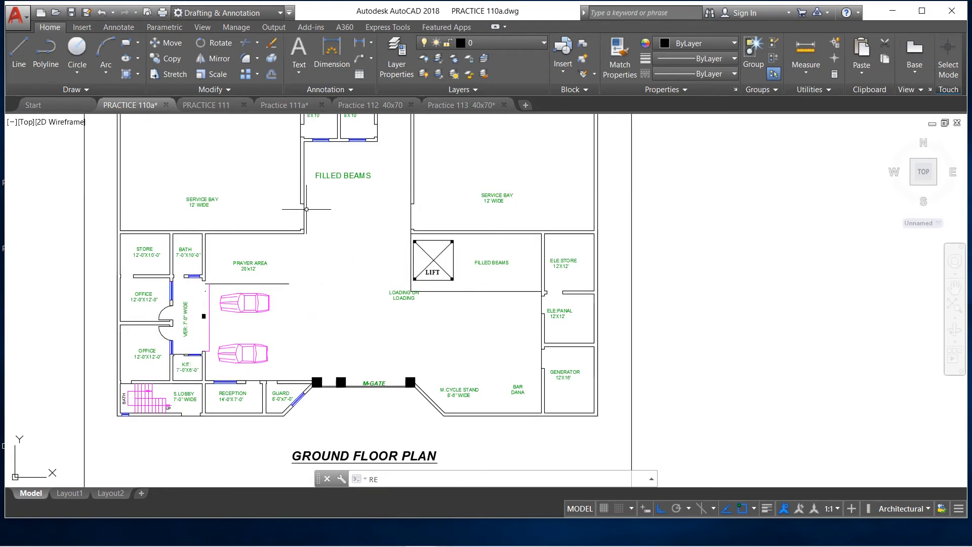
pyautogui.scroll(-2, 303, 240)
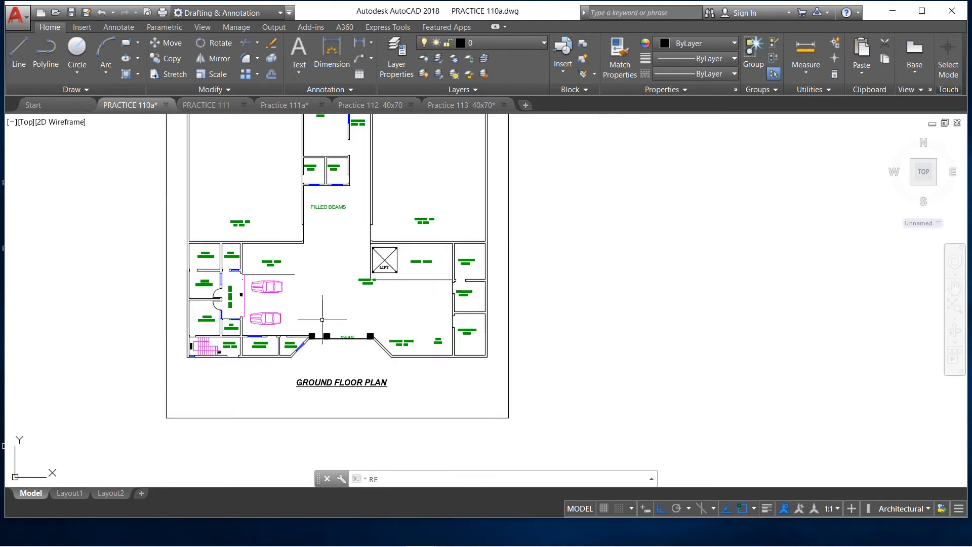
# Step: Inspect the main gate, its pillars and the angled walls of the guard room and motorcycle stand beside it
pyautogui.scroll(3, 305, 372)
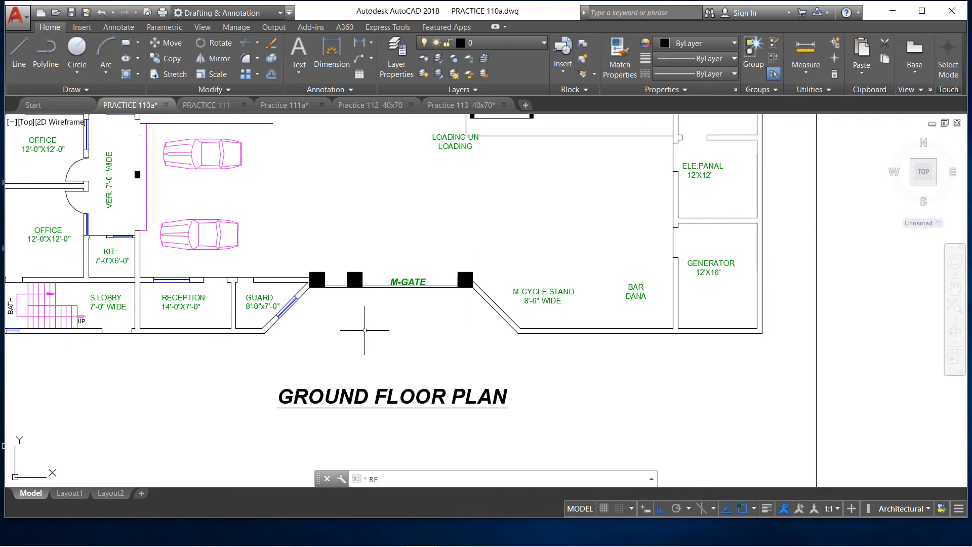
pyautogui.scroll(-2, 365, 330)
pyautogui.scroll(2, 316, 340)
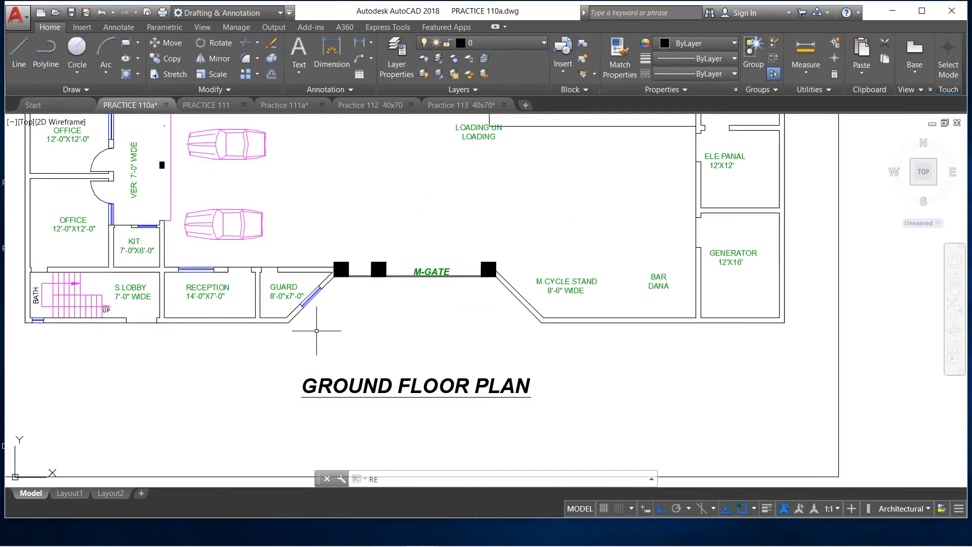
pyautogui.scroll(2, 316, 331)
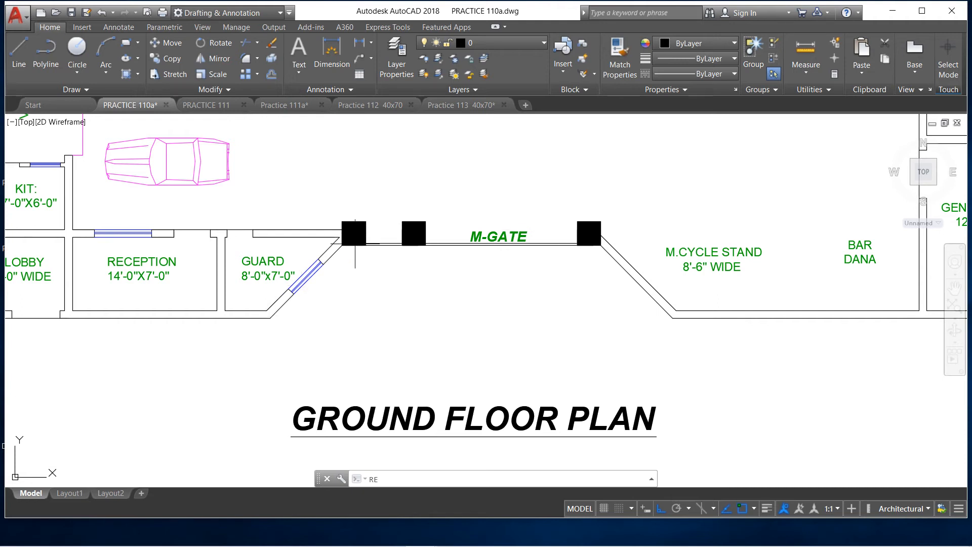
pyautogui.scroll(-3, 426, 268)
pyautogui.scroll(3, 391, 283)
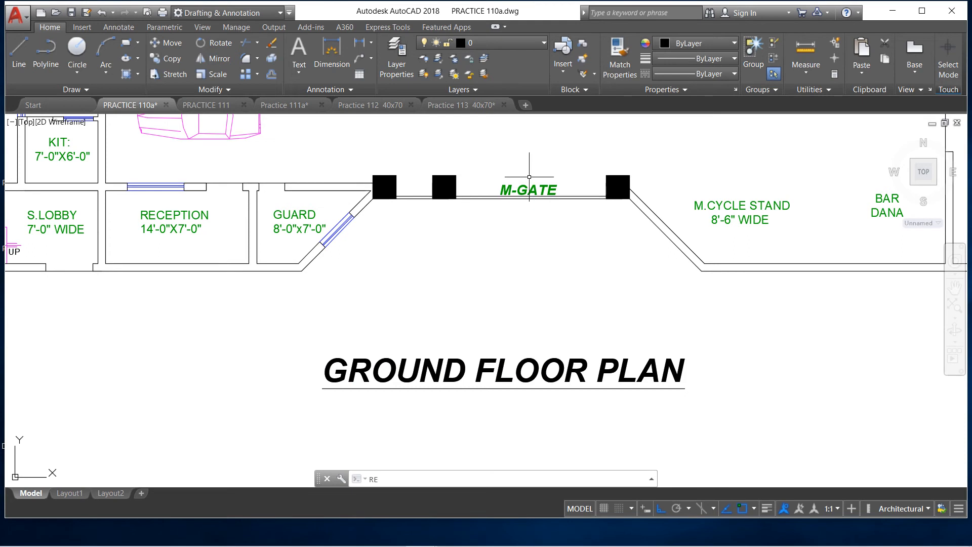
pyautogui.scroll(-2, 496, 172)
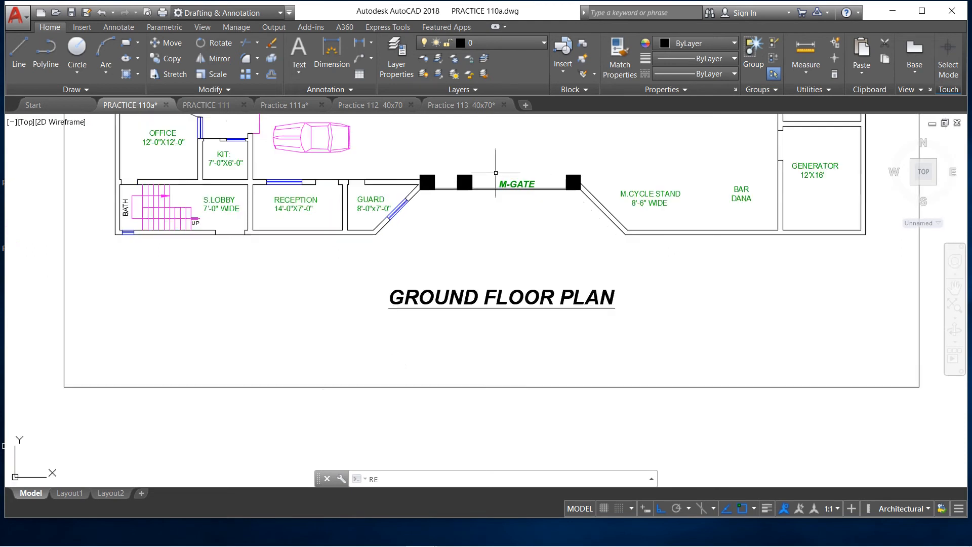
pyautogui.scroll(2, 506, 231)
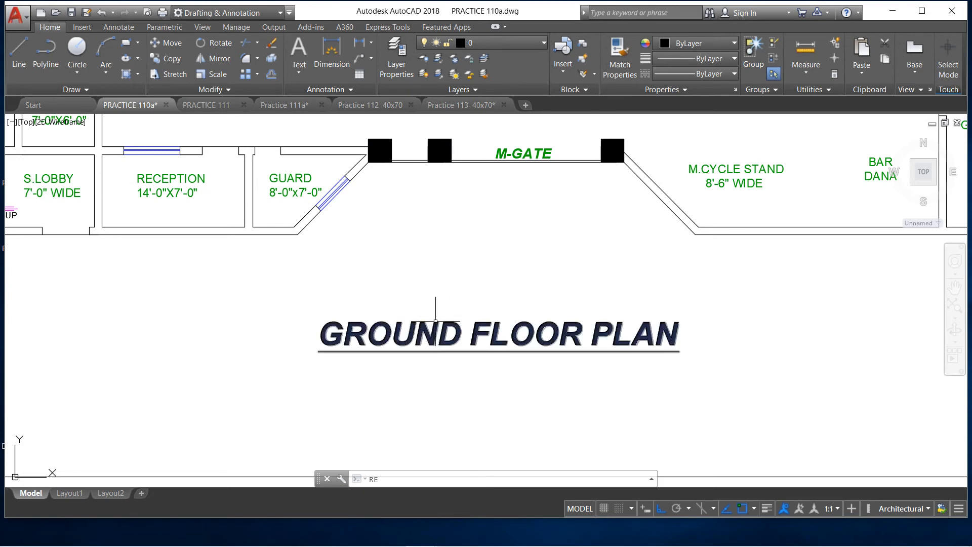
pyautogui.scroll(-2, 304, 319)
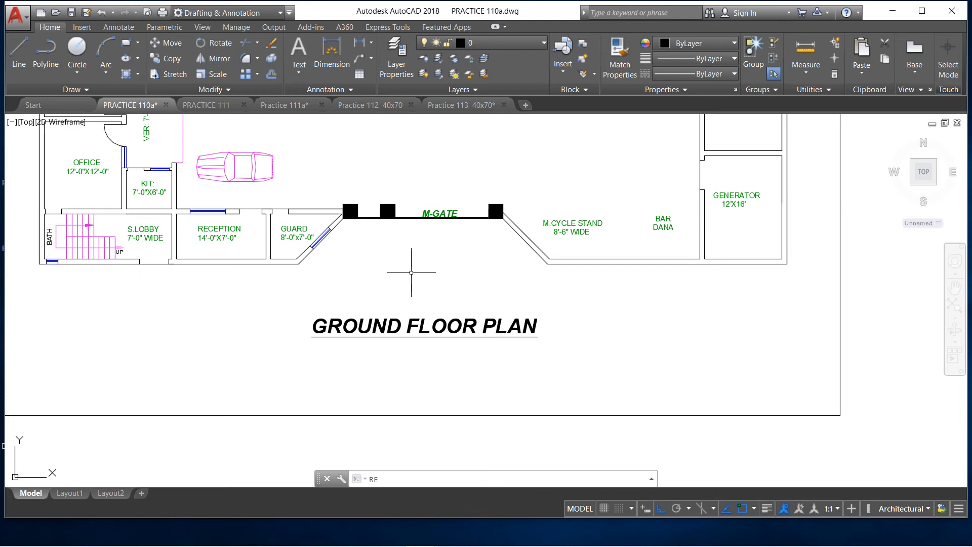
# Step: Review the plan from the front gate back to the two halls and the overall dimensions at the rear corner
pyautogui.scroll(-1, 409, 277)
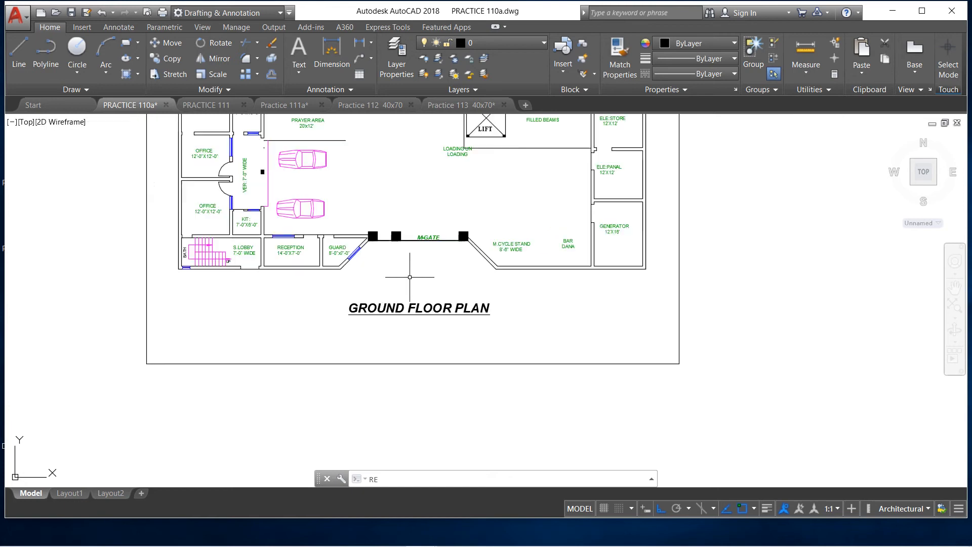
pyautogui.scroll(3, 418, 263)
pyautogui.scroll(-6, 402, 243)
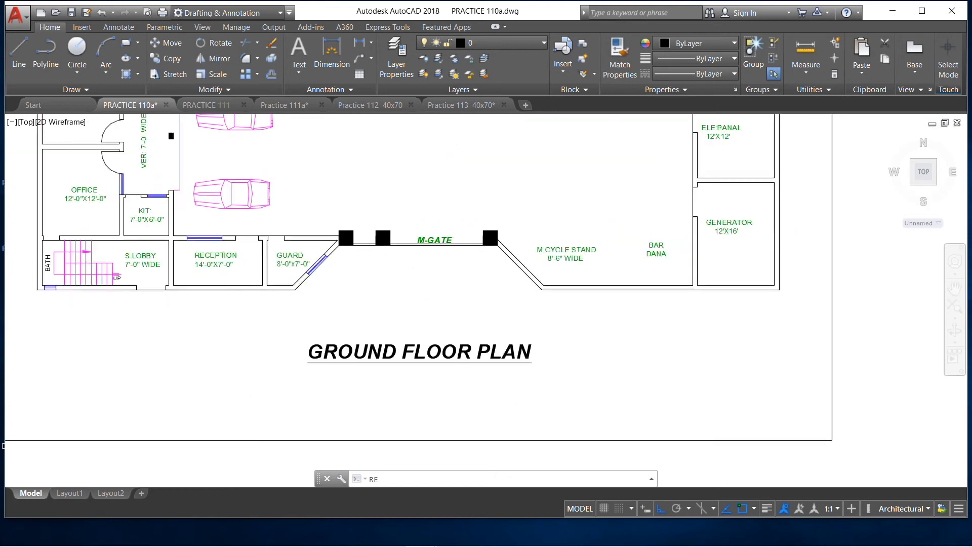
pyautogui.scroll(-3, 390, 202)
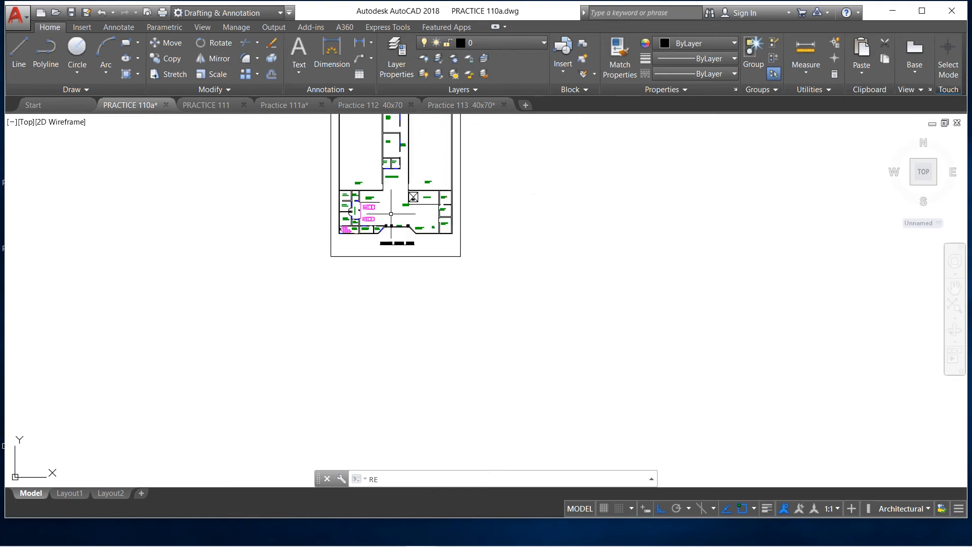
pyautogui.scroll(3, 393, 218)
pyautogui.scroll(-6, 395, 240)
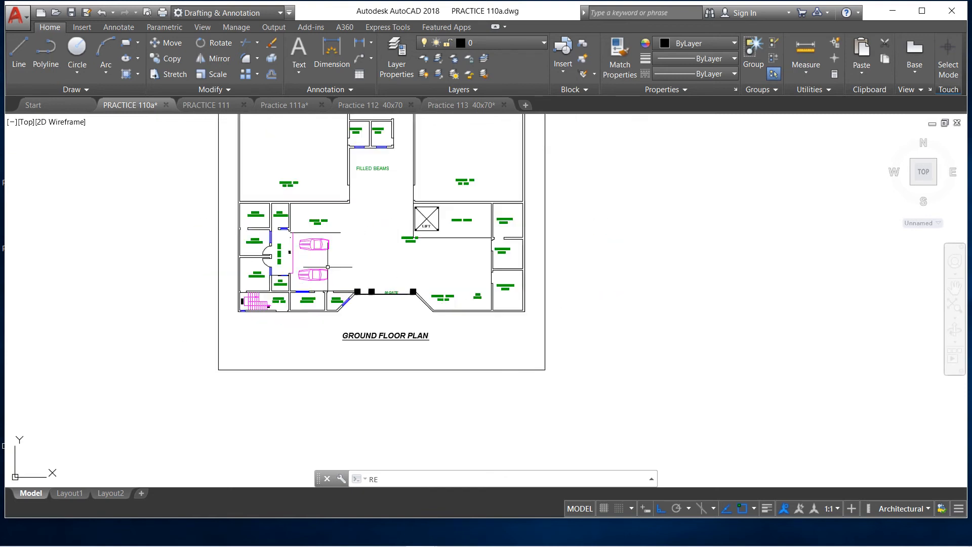
pyautogui.scroll(4, 357, 168)
pyautogui.scroll(-4, 362, 142)
pyautogui.scroll(2, 364, 140)
pyautogui.scroll(3, 289, 145)
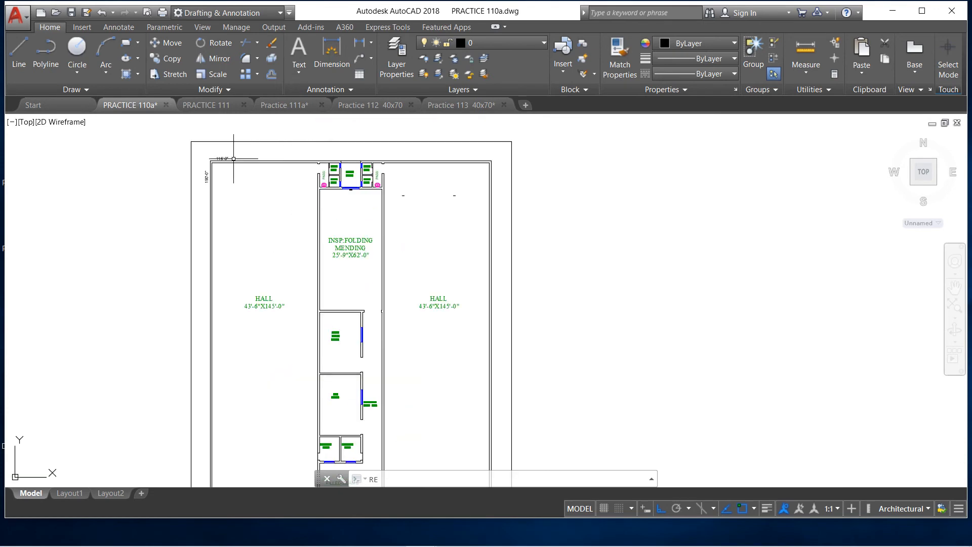
# Step: Draw a long horizontal base line in the empty space beside the layout plan
pyautogui.scroll(-3, 217, 148)
pyautogui.click(19, 48)
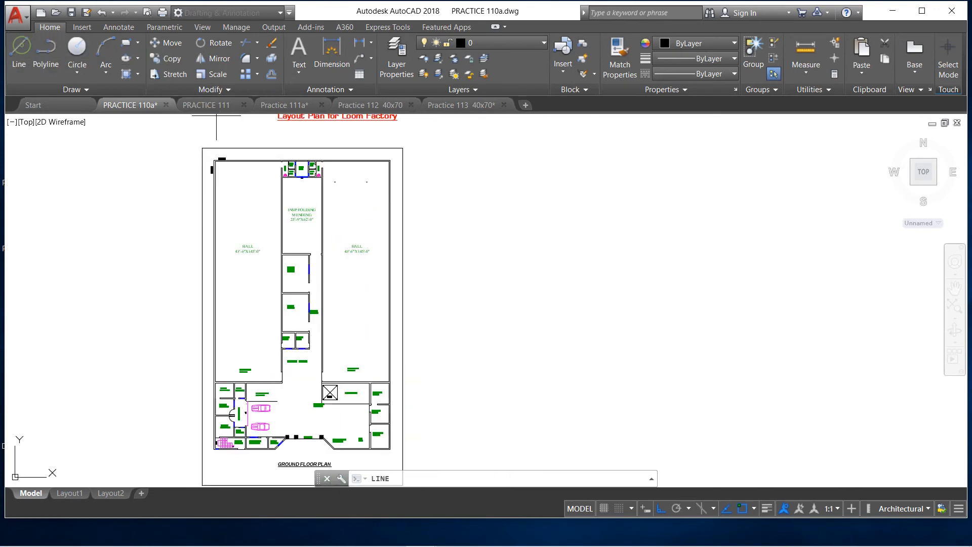
pyautogui.scroll(-4, 489, 385)
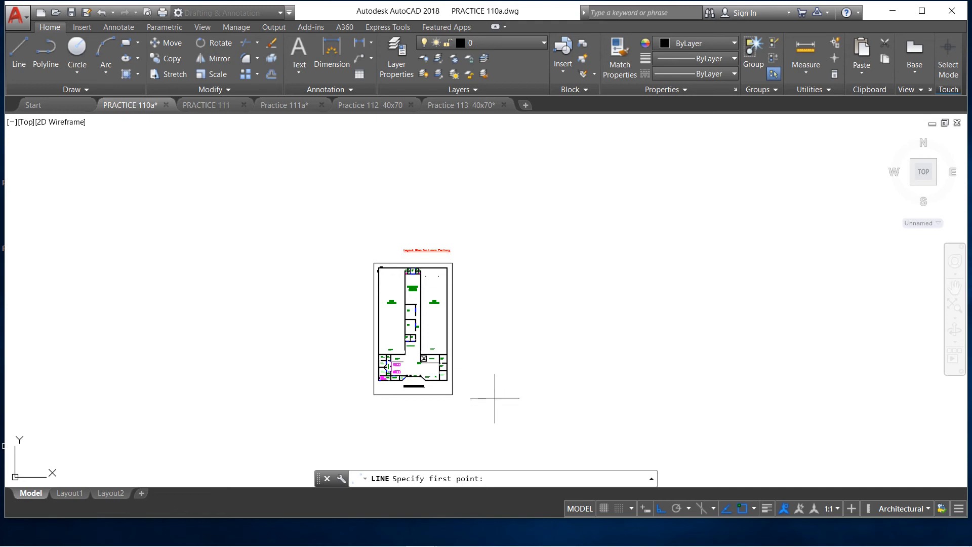
pyautogui.click(503, 380)
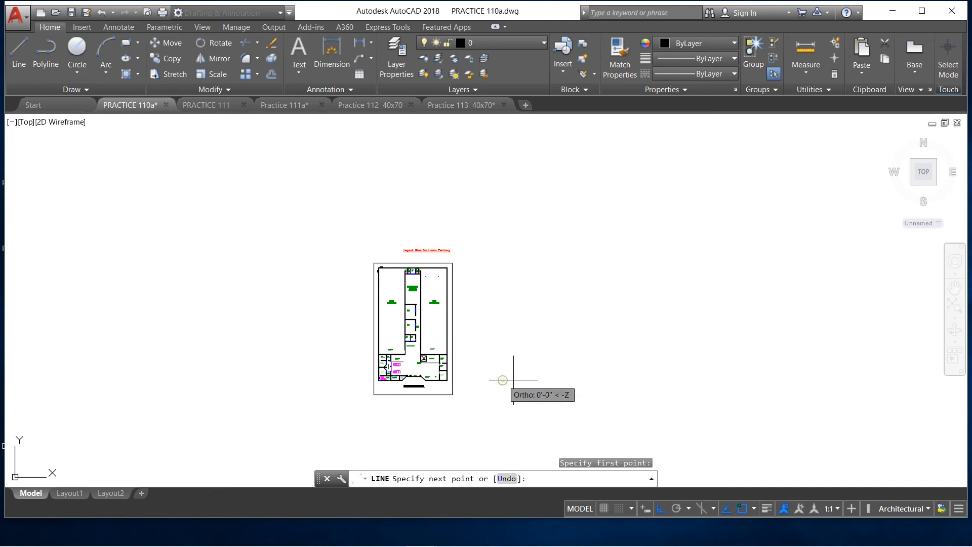
pyautogui.rightClick(736, 379)
pyautogui.click(753, 384)
pyautogui.scroll(2, 587, 377)
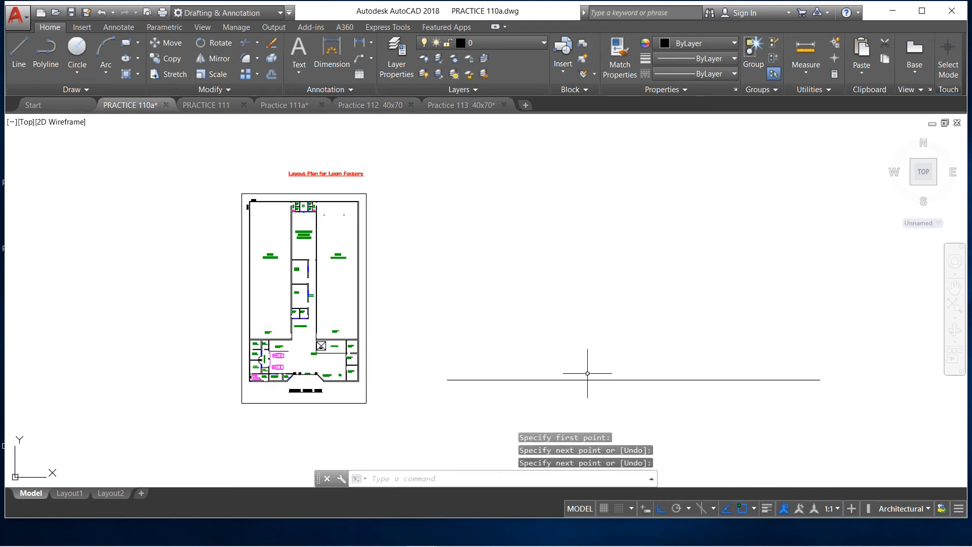
# Step: Draw a long vertical line upward from the base line's left end
pyautogui.click(18, 51)
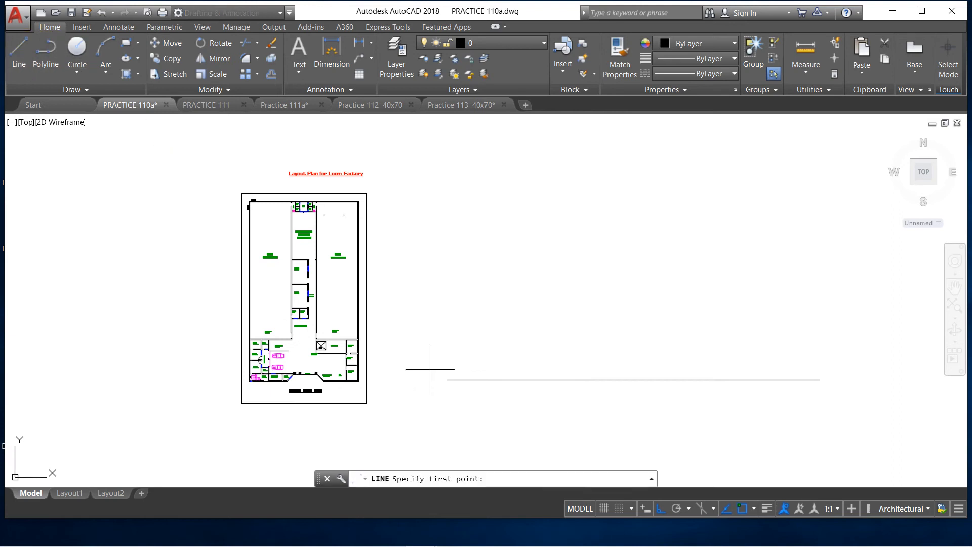
pyautogui.click(449, 379)
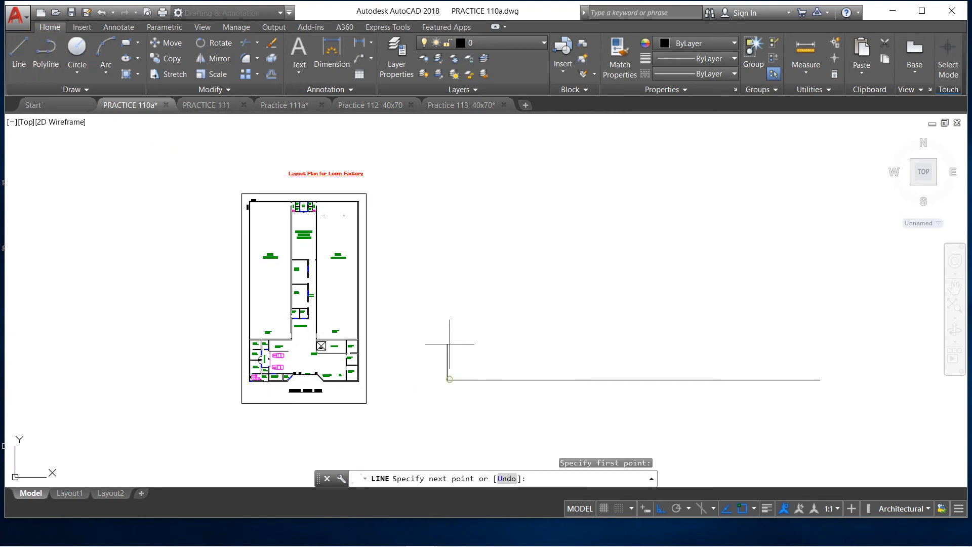
pyautogui.click(447, 143)
pyautogui.rightClick(447, 144)
pyautogui.click(465, 154)
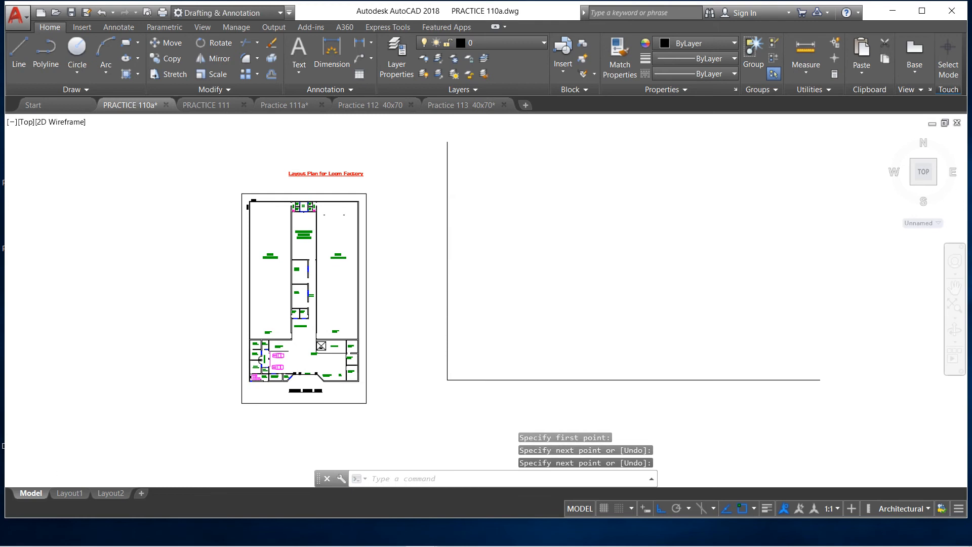
pyautogui.scroll(-1, 469, 297)
pyautogui.scroll(1, 483, 282)
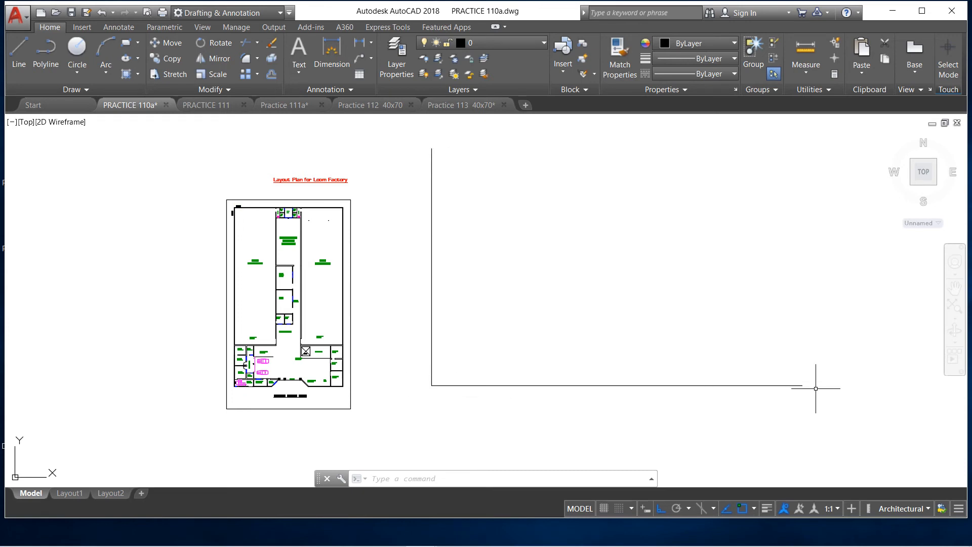
# Step: Offset the vertical line 115' to the right, matching the plan's overall width
pyautogui.click(272, 74)
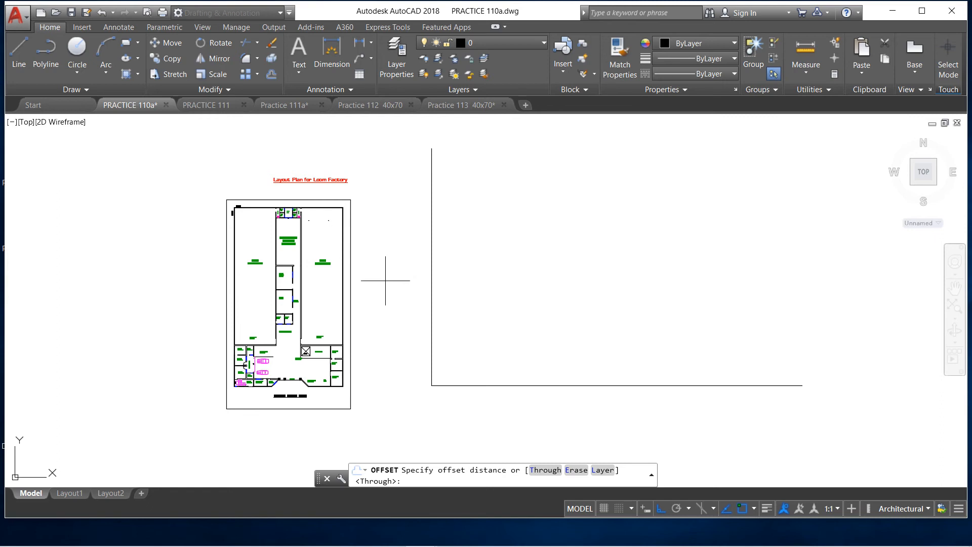
pyautogui.scroll(6, 257, 212)
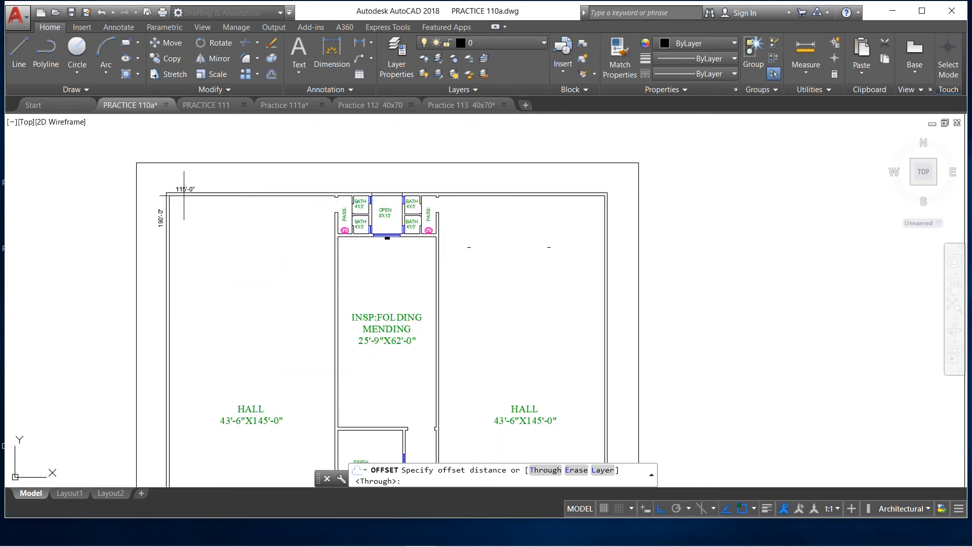
pyautogui.scroll(-6, 184, 195)
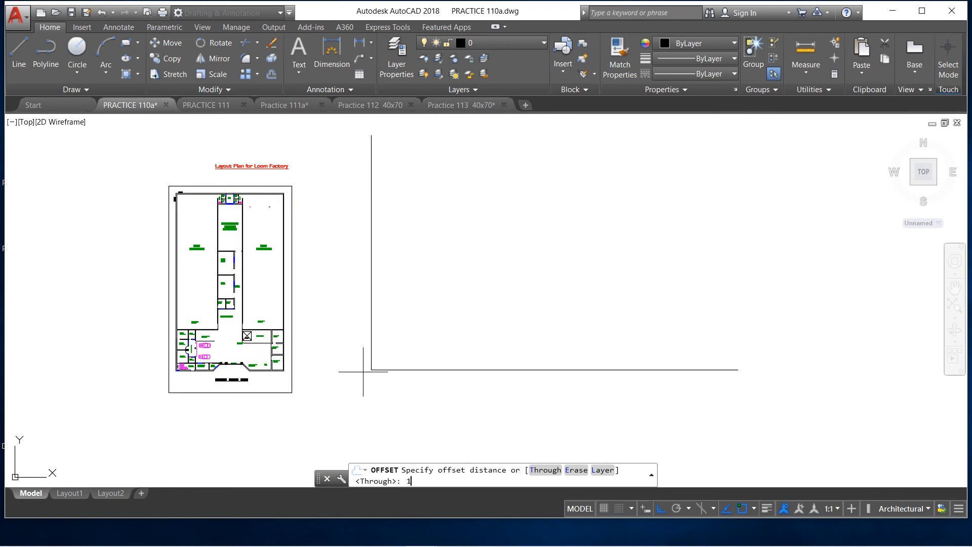
pyautogui.press('Return')
pyautogui.click(372, 357)
pyautogui.click(498, 351)
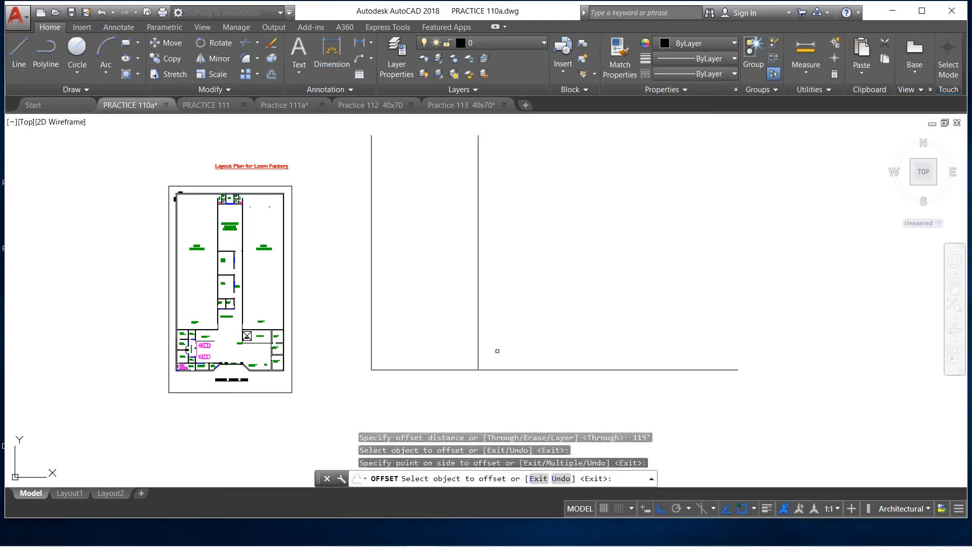
pyautogui.scroll(5, 186, 189)
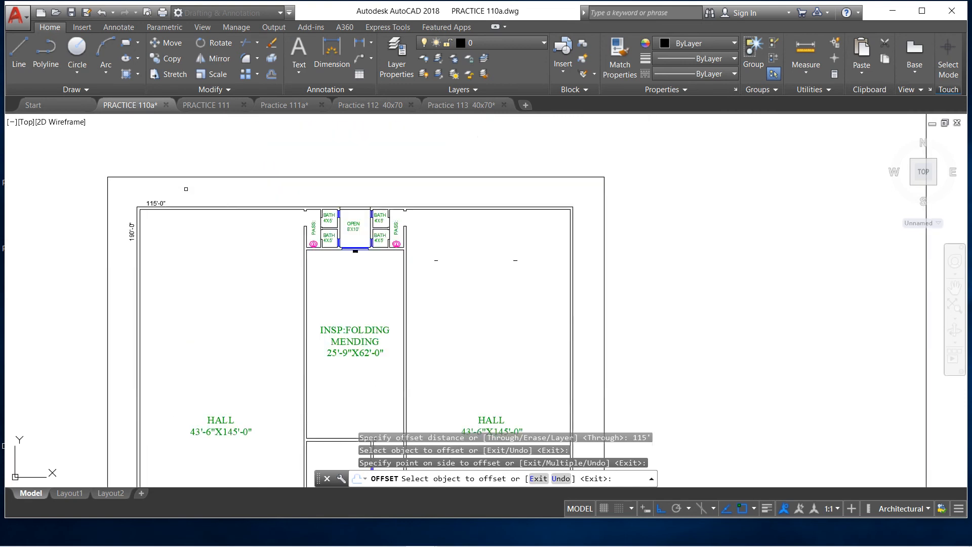
pyautogui.scroll(-5, 185, 191)
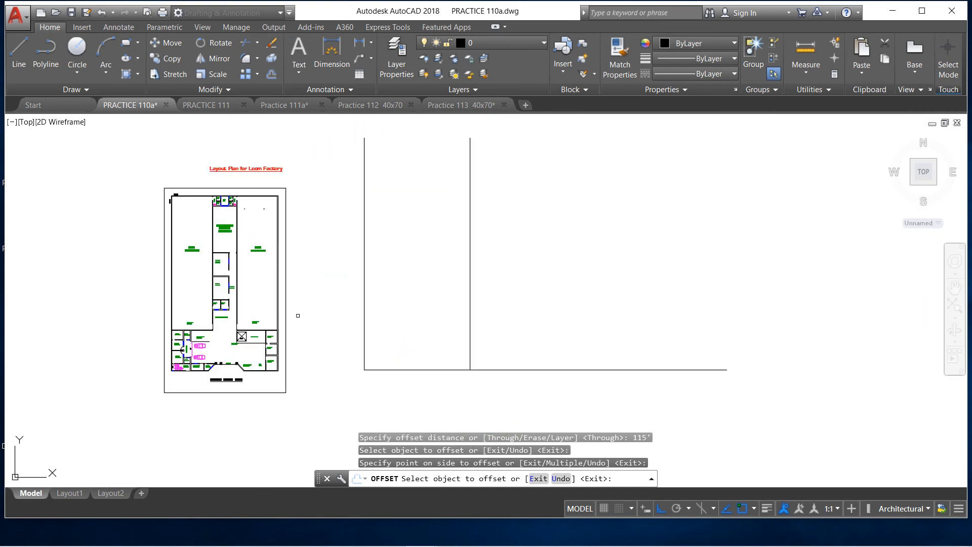
pyautogui.scroll(2, 443, 369)
pyautogui.rightClick(426, 355)
pyautogui.click(437, 361)
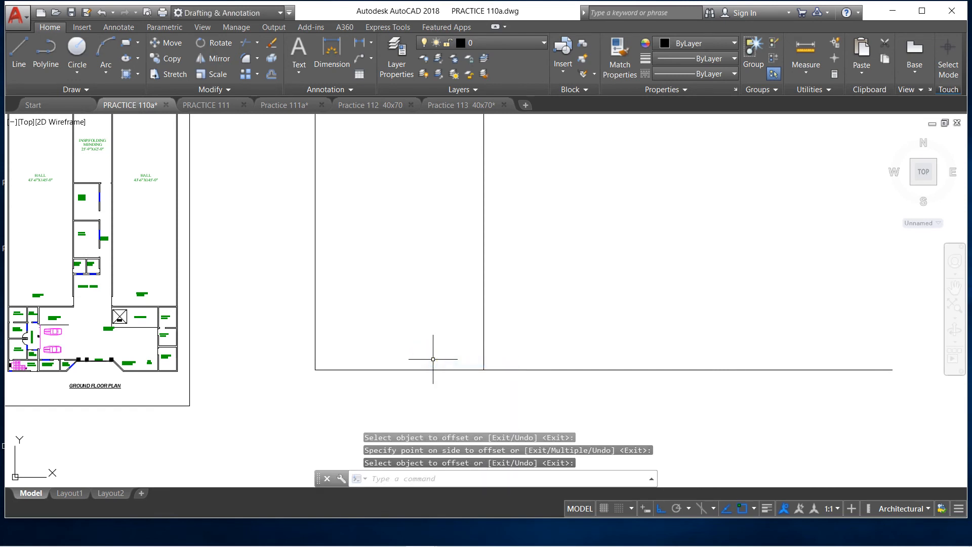
# Step: Offset the horizontal base line 190' upward for the plot's overall length
pyautogui.press('Return')
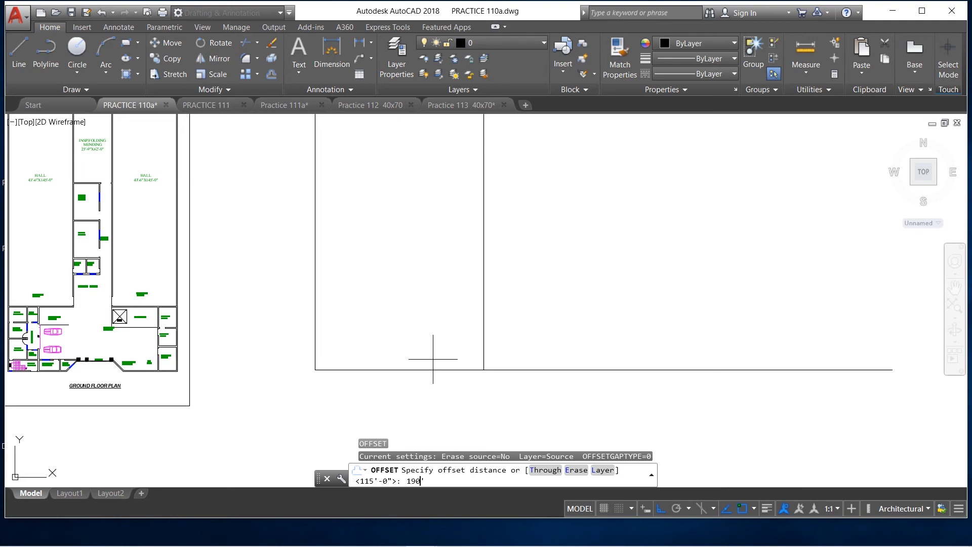
pyautogui.write("190'")
pyautogui.press('Return')
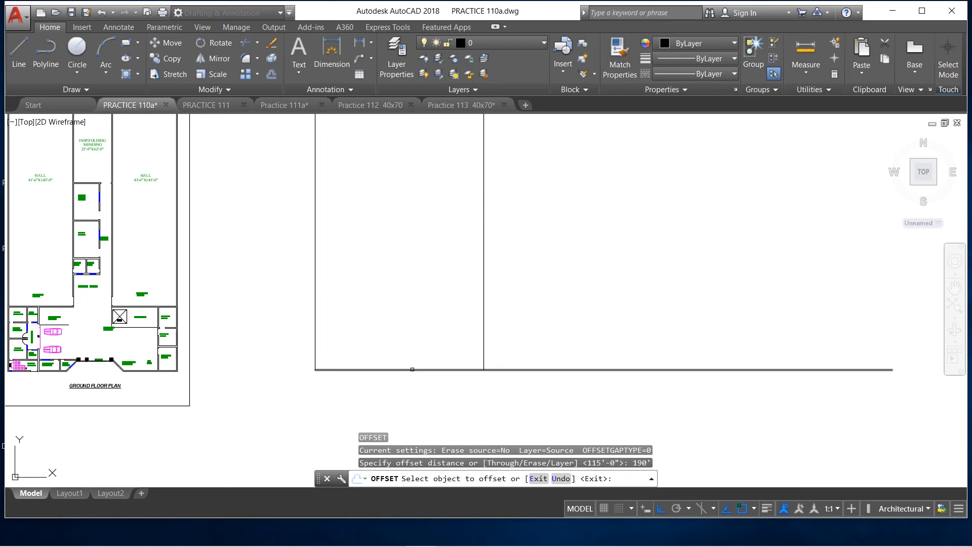
pyautogui.click(412, 370)
pyautogui.click(412, 282)
pyautogui.scroll(-4, 408, 303)
pyautogui.scroll(2, 408, 285)
pyautogui.rightClick(409, 285)
pyautogui.click(413, 290)
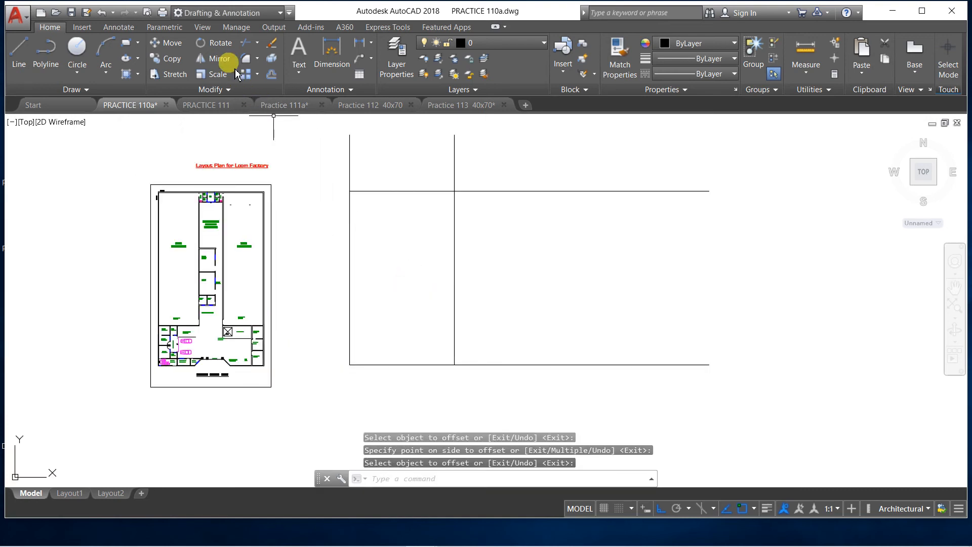
# Step: Trim the line ends extending past the corners to leave a closed rectangular outline
pyautogui.click(246, 43)
pyautogui.press('Return')
pyautogui.click(485, 169)
pyautogui.click(300, 128)
pyautogui.click(571, 376)
pyautogui.click(518, 168)
pyautogui.rightClick(506, 200)
pyautogui.click(526, 206)
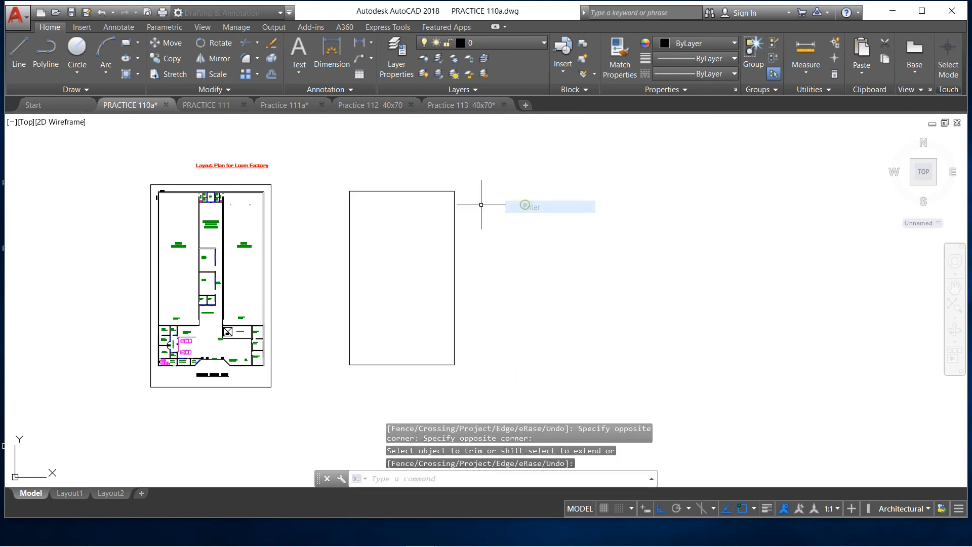
# Step: Add a linear dimension to the outline's top edge
pyautogui.click(330, 49)
pyautogui.click(360, 42)
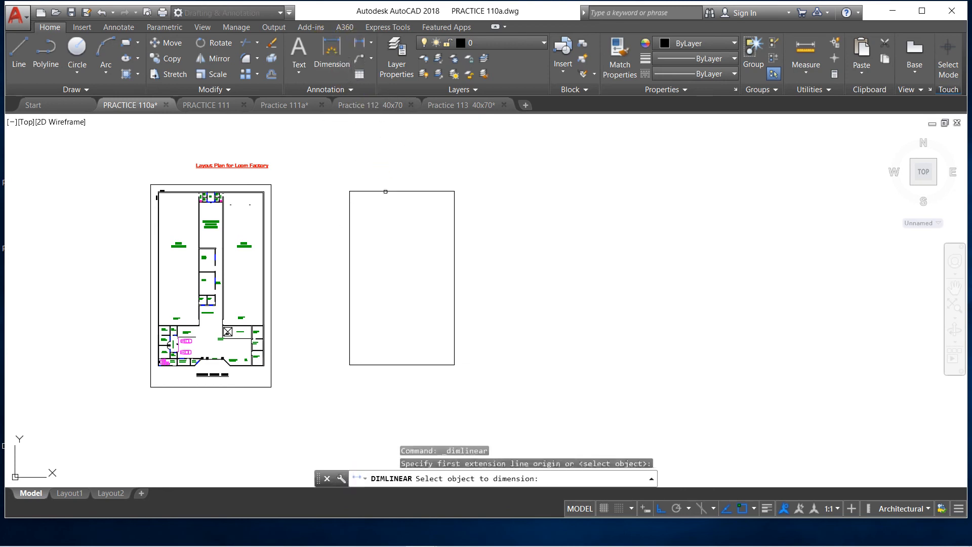
pyautogui.click(385, 190)
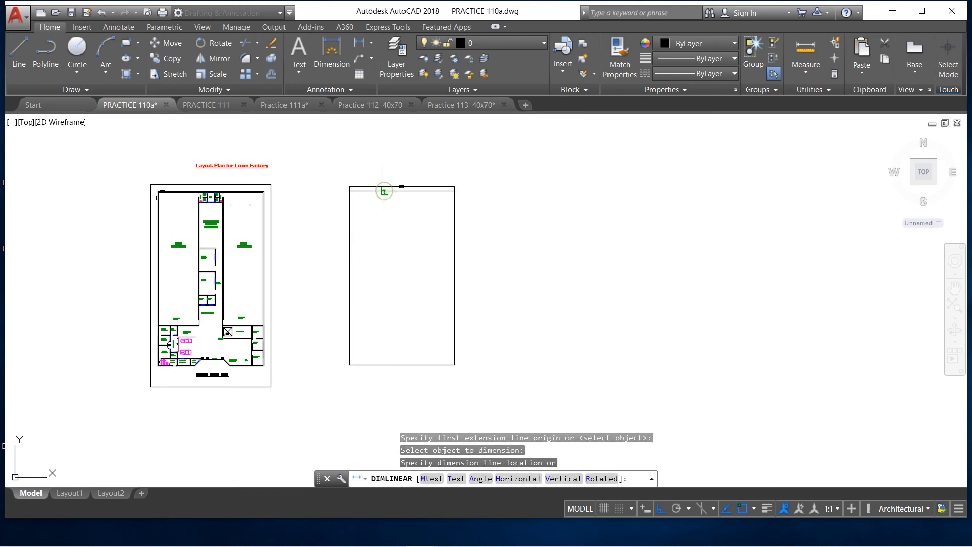
pyautogui.click(386, 183)
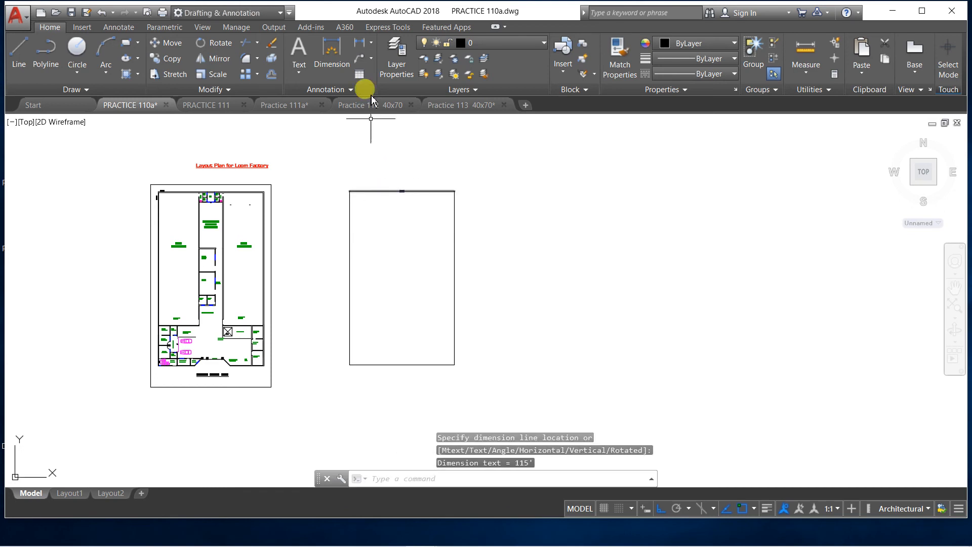
# Step: Add an aligned dimension to the outline's left edge, placed just outside it, and check its text
pyautogui.click(371, 42)
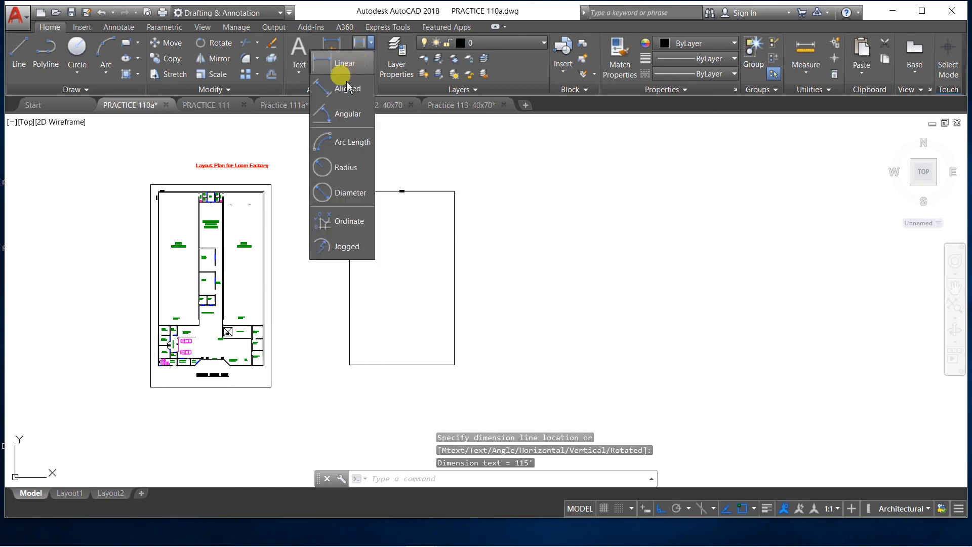
pyautogui.click(332, 91)
pyautogui.press('Return')
pyautogui.click(349, 239)
pyautogui.click(337, 242)
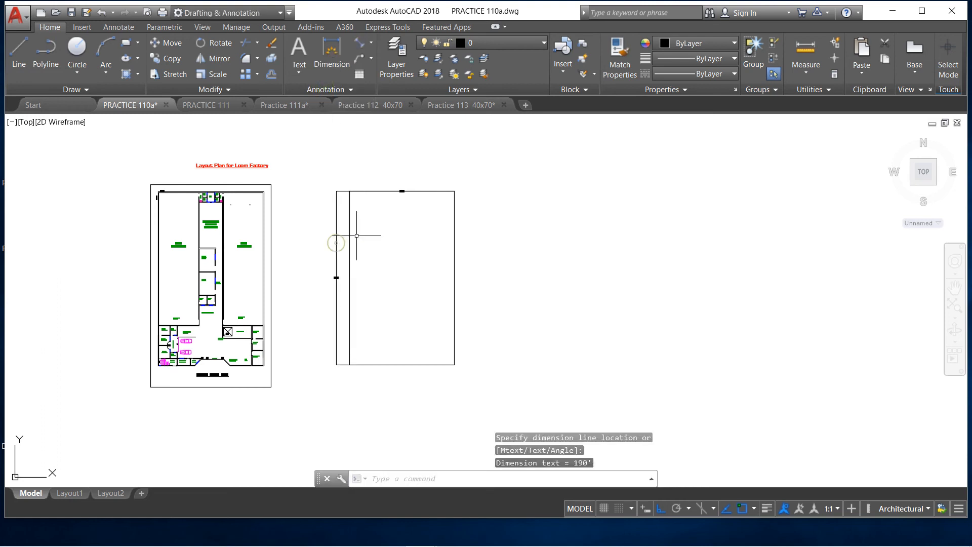
pyautogui.scroll(7, 344, 260)
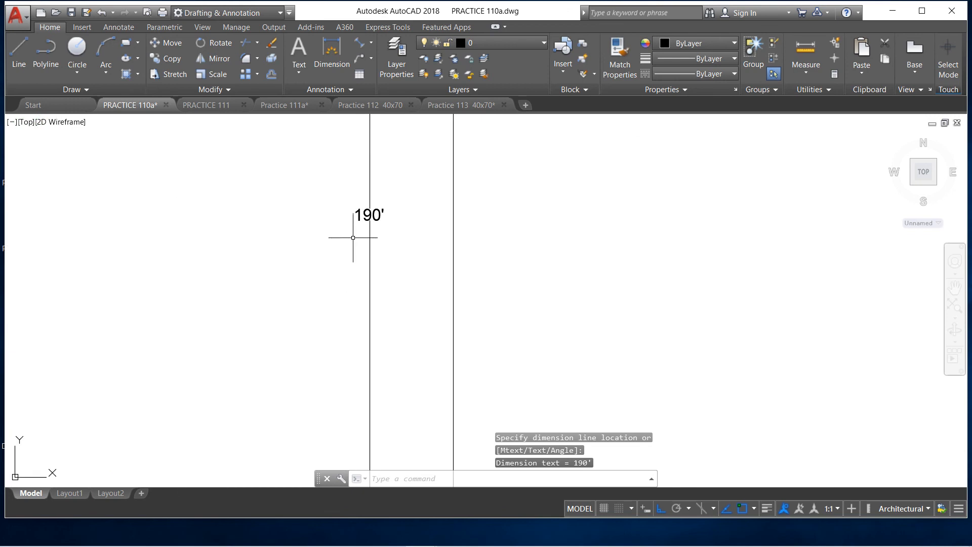
pyautogui.scroll(-5, 334, 260)
pyautogui.scroll(-3, 343, 260)
# Step: Move the top edge's dimension line upward, clear of the outline
pyautogui.scroll(7, 363, 217)
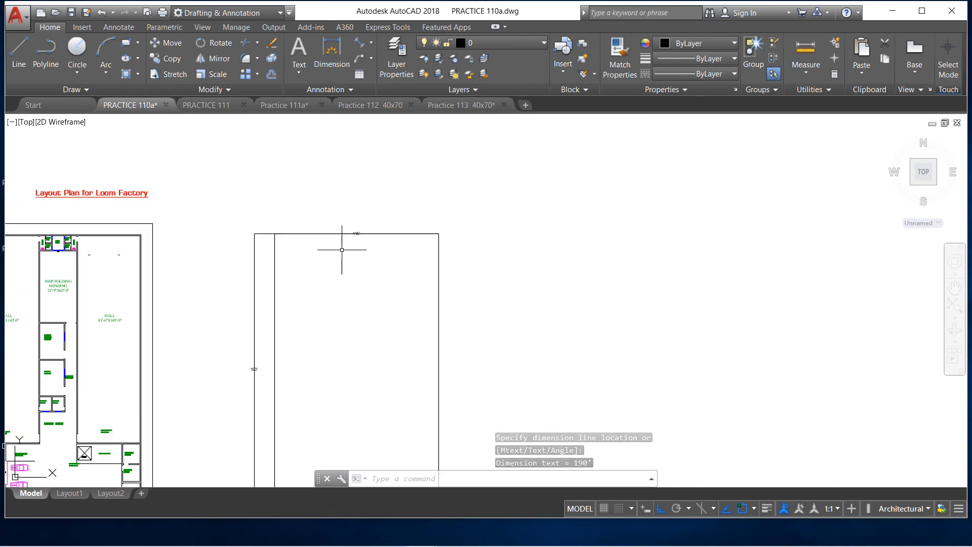
pyautogui.click(387, 226)
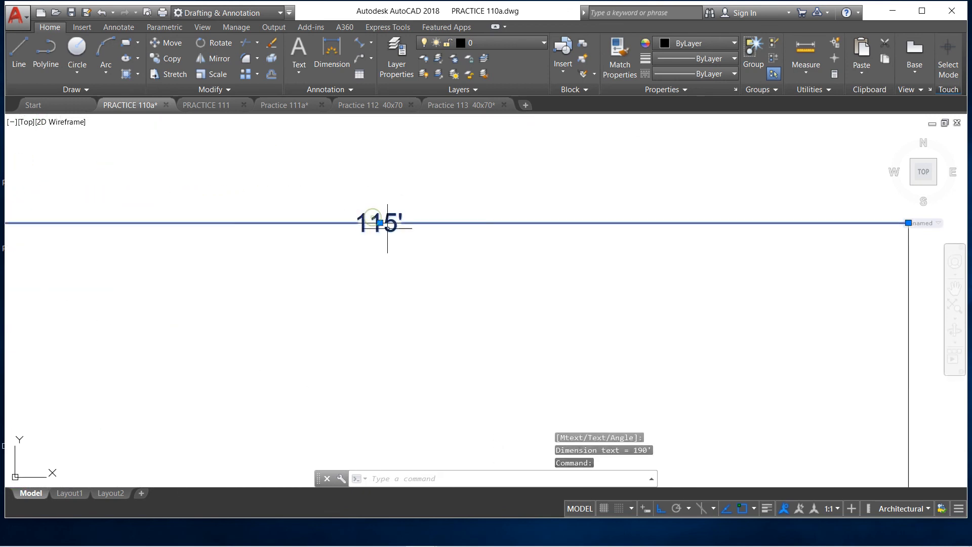
pyautogui.click(380, 223)
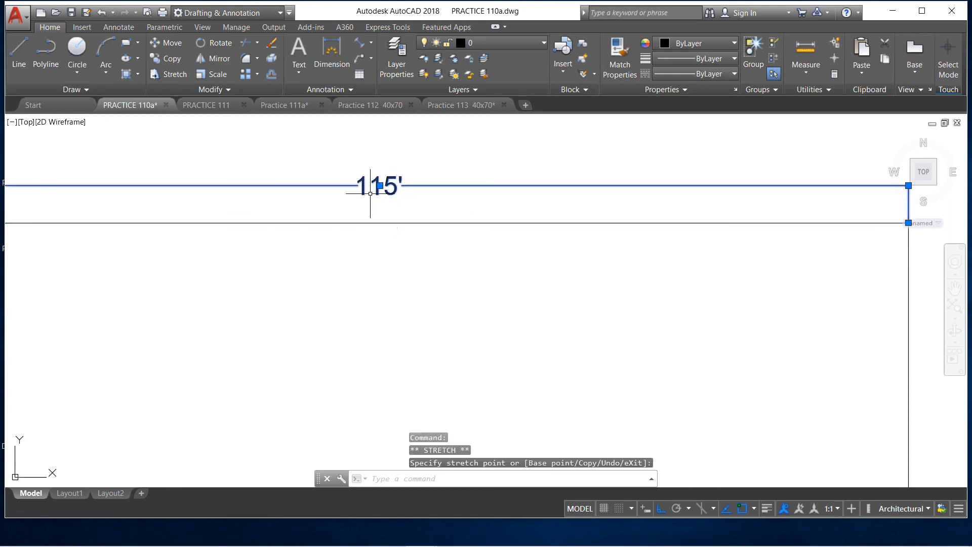
pyautogui.scroll(-5, 370, 194)
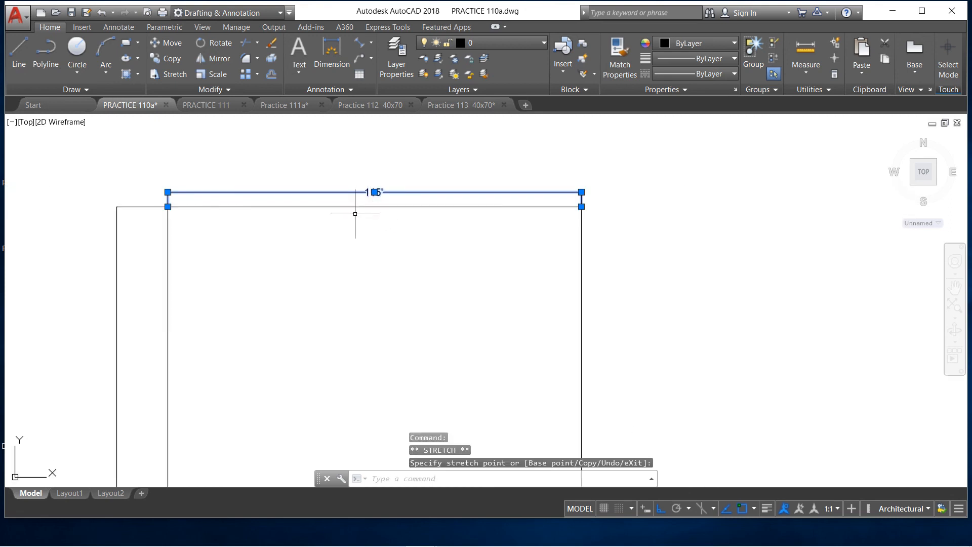
pyautogui.press('Escape')
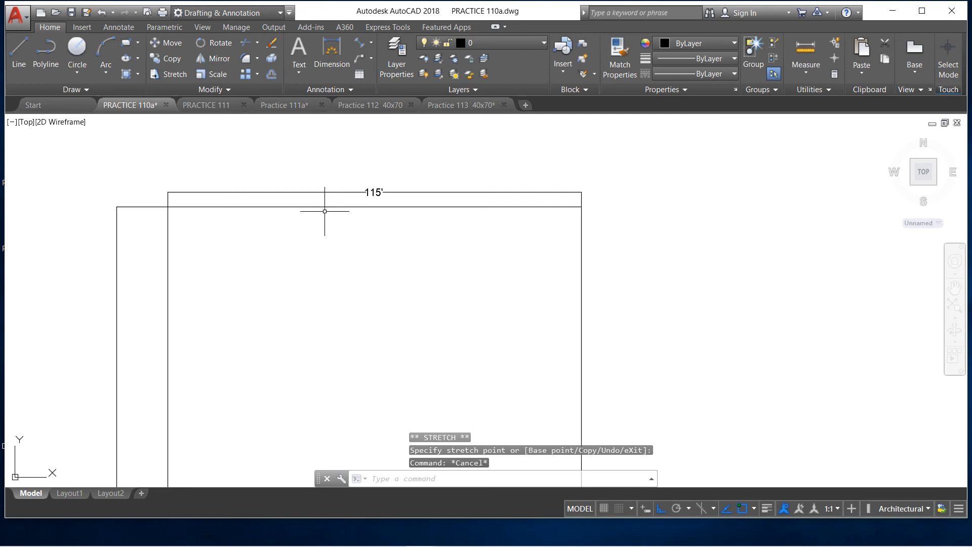
pyautogui.click(330, 194)
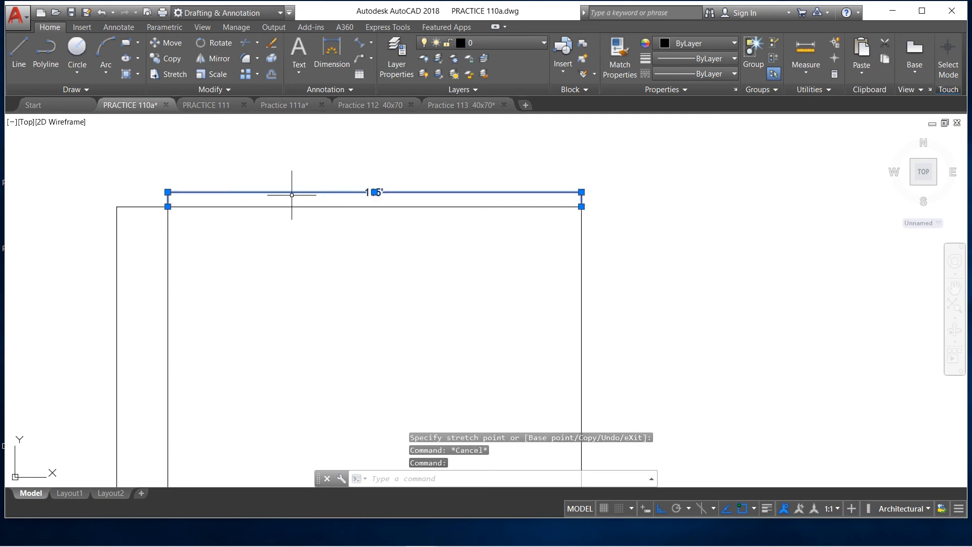
pyautogui.click(168, 192)
pyautogui.scroll(-4, 307, 180)
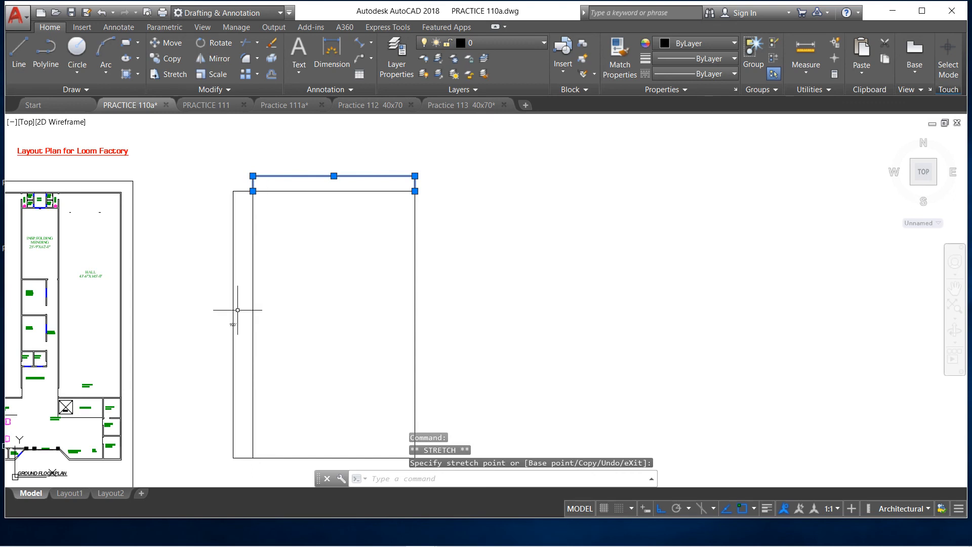
pyautogui.press('Escape')
pyautogui.press('Escape')
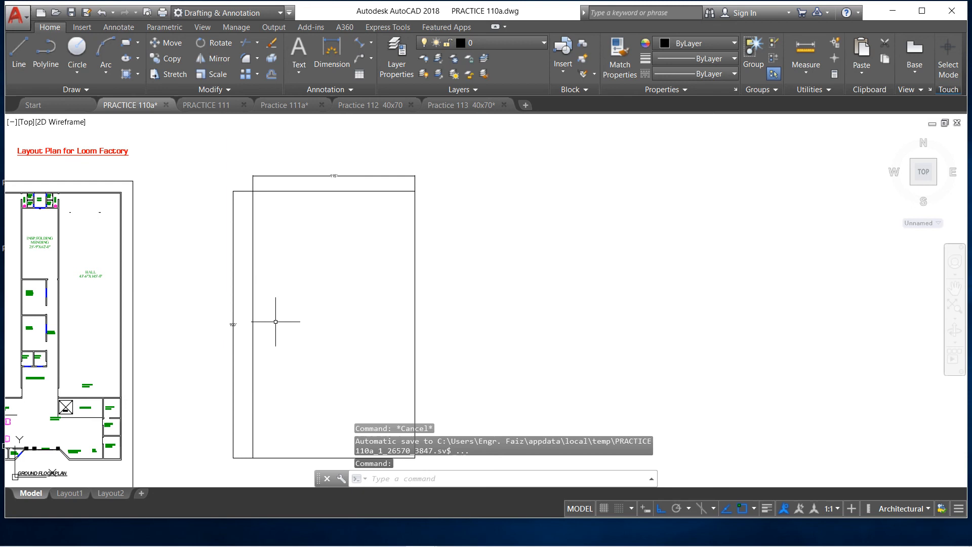
pyautogui.scroll(-2, 265, 342)
pyautogui.scroll(2, 259, 391)
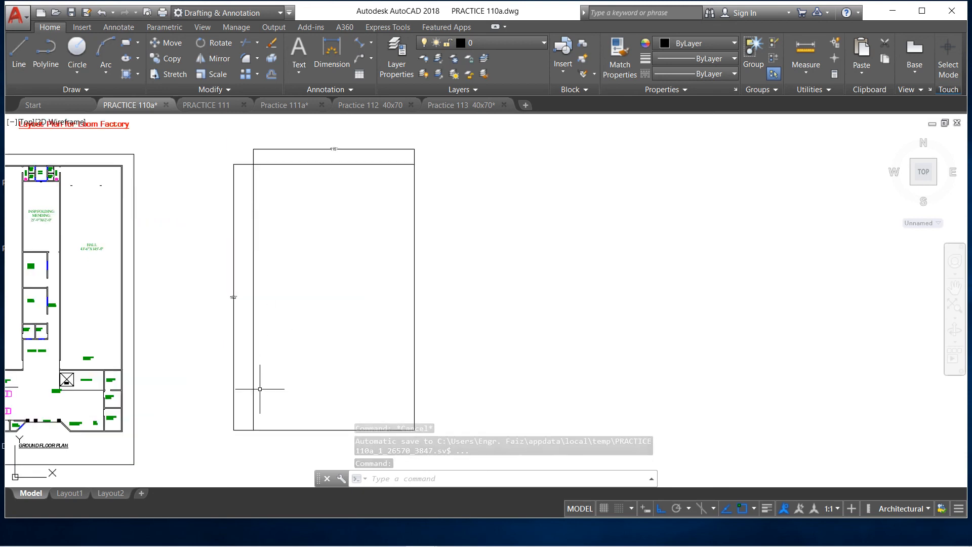
pyautogui.scroll(4, 250, 178)
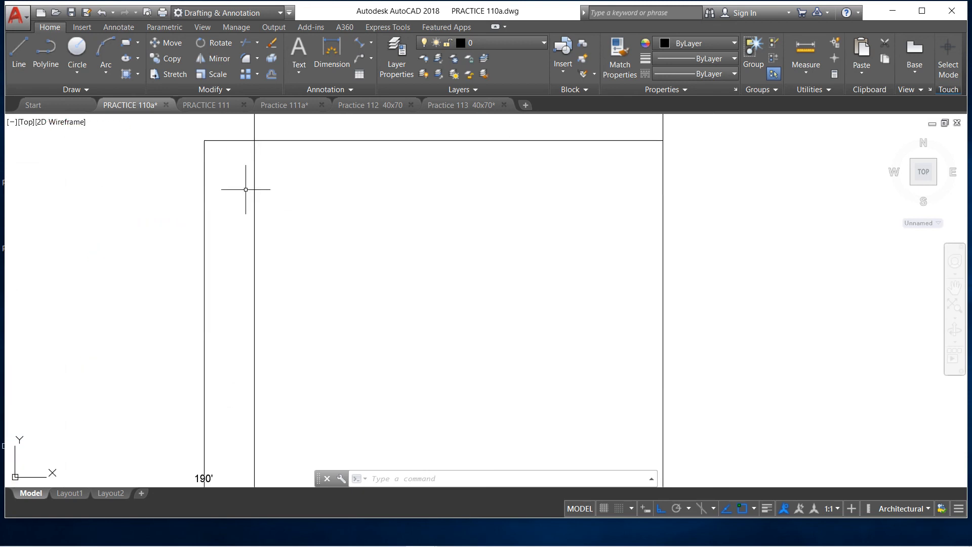
# Step: Offset the outline's top and left edges inward by 9 inches to start the outer walls
pyautogui.scroll(-2, 246, 189)
pyautogui.click(272, 76)
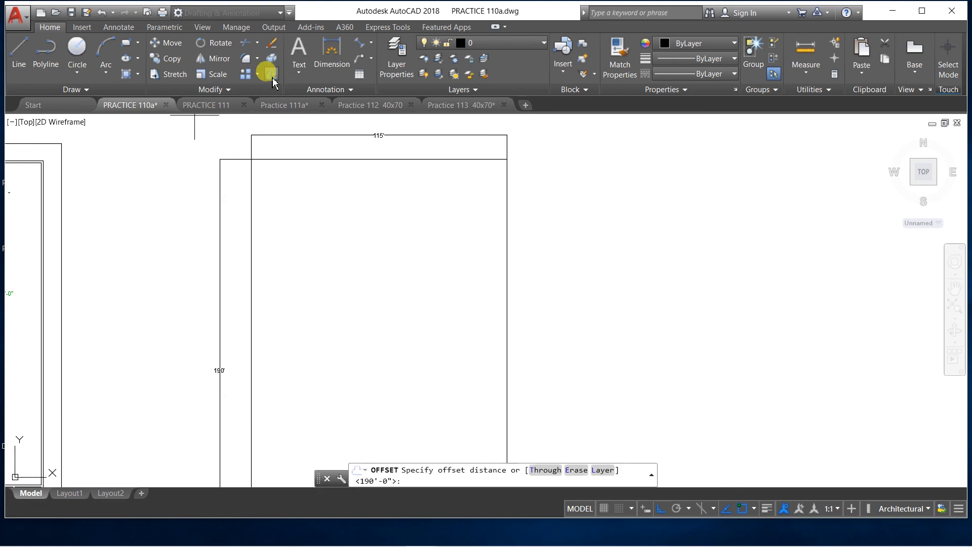
pyautogui.write('9')
pyautogui.press('Return')
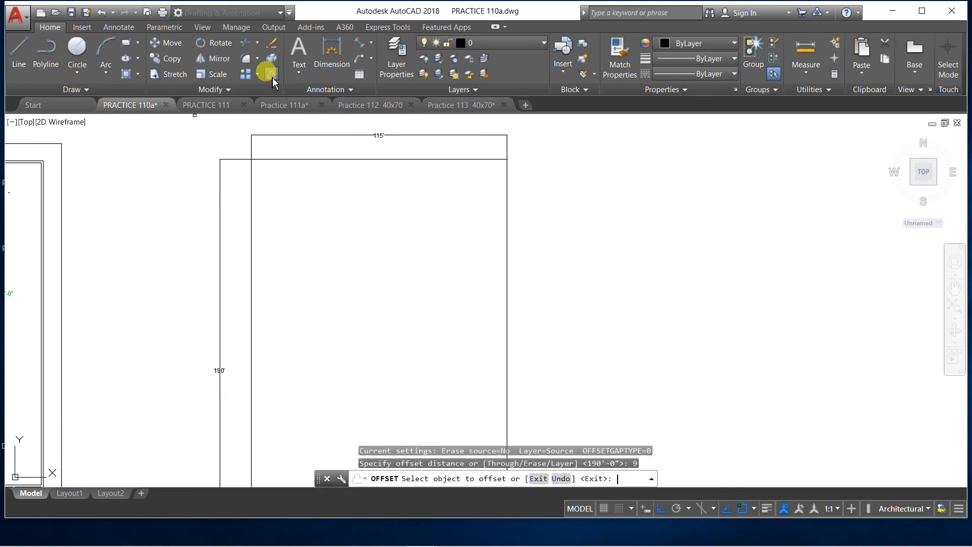
pyautogui.click(289, 160)
pyautogui.click(290, 172)
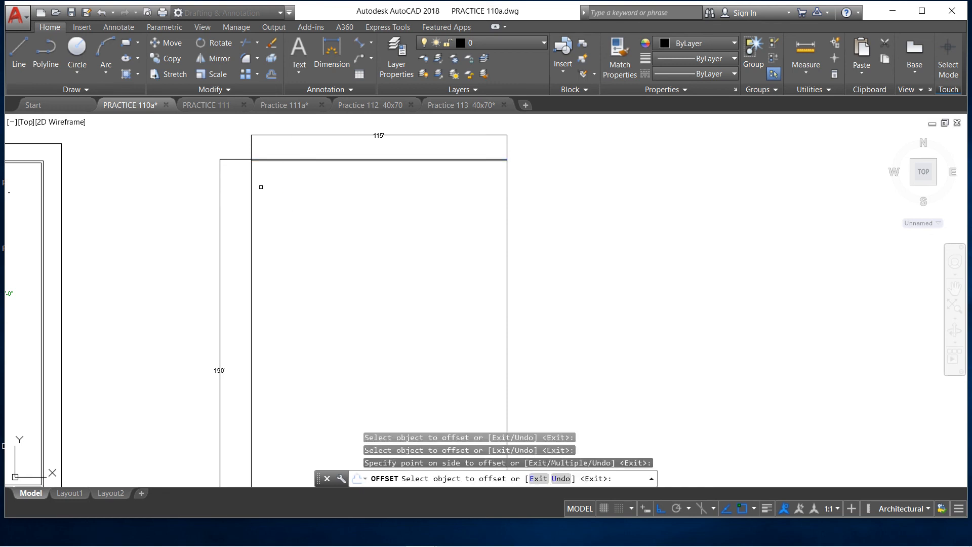
pyautogui.click(255, 186)
pyautogui.click(412, 187)
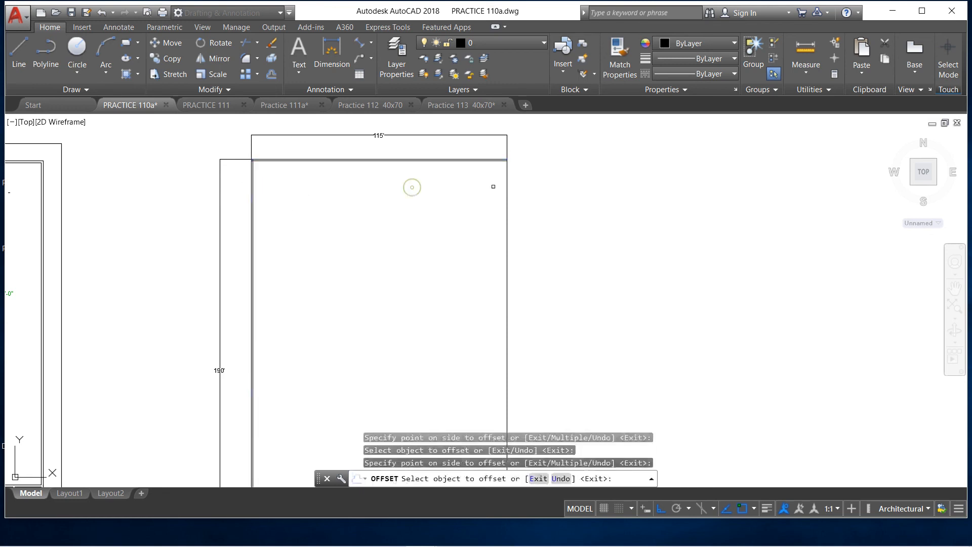
# Step: Offset the outline's right and bottom edges inward by the same 9 inches
pyautogui.click(508, 186)
pyautogui.click(418, 188)
pyautogui.scroll(-3, 409, 173)
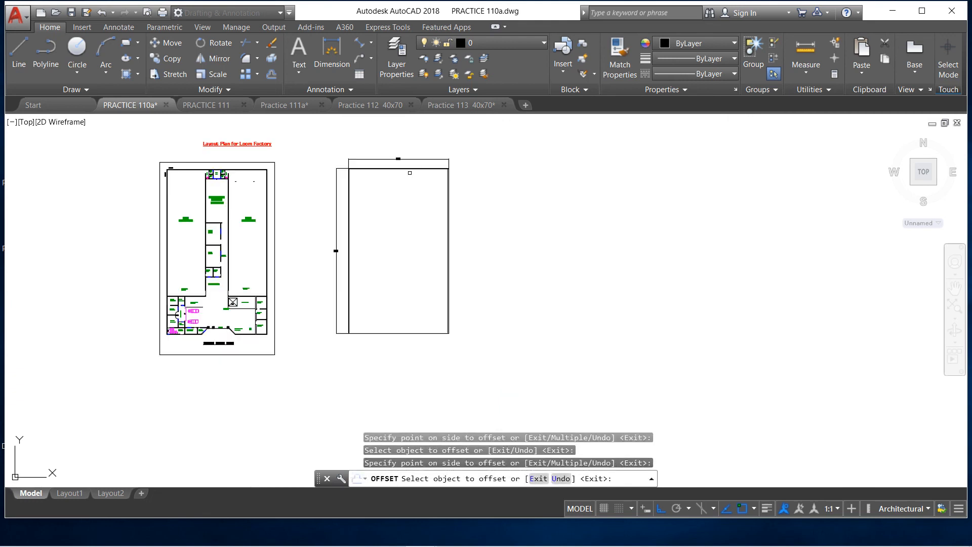
pyautogui.scroll(4, 410, 308)
pyautogui.click(404, 357)
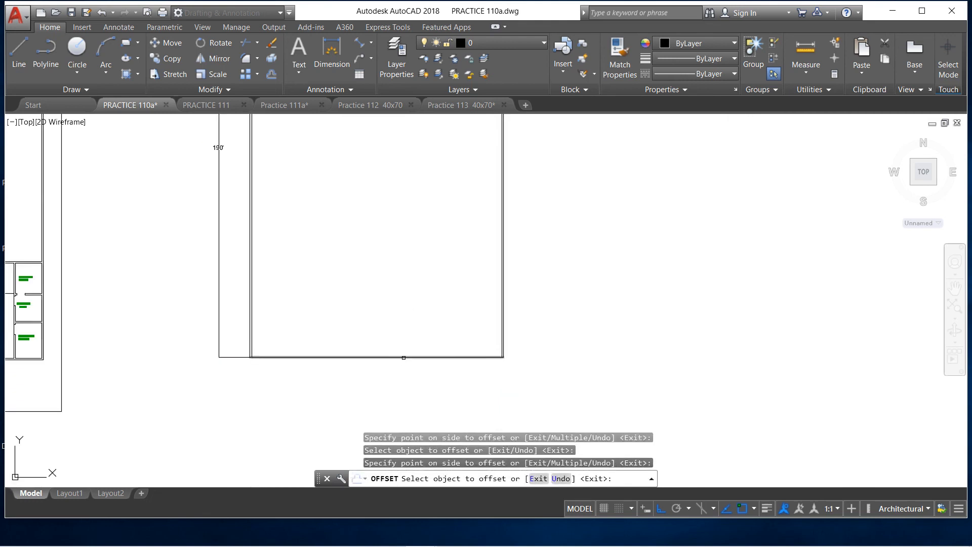
pyautogui.click(396, 309)
pyautogui.rightClick(380, 297)
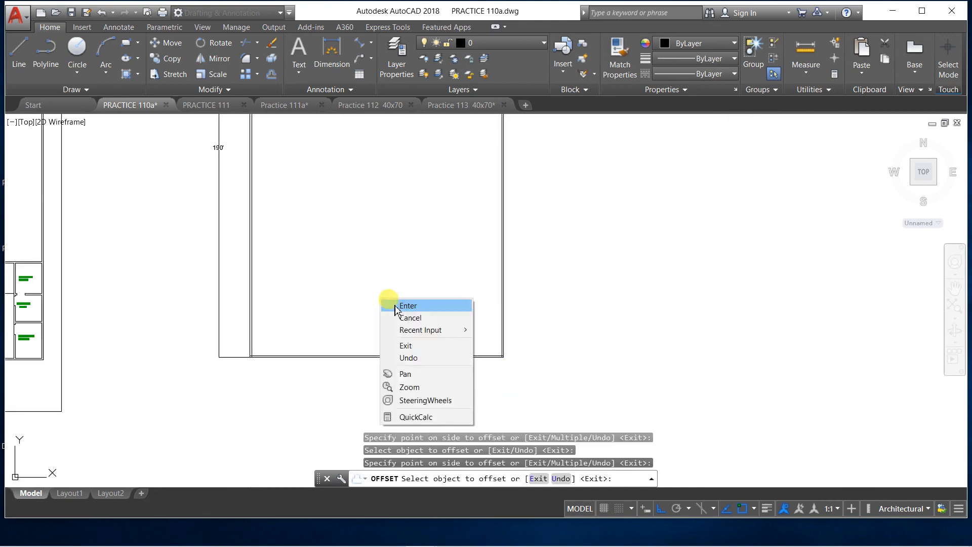
pyautogui.click(398, 306)
# Step: Use Chamfer to join the inner left and bottom wall lines into a square corner
pyautogui.scroll(4, 260, 360)
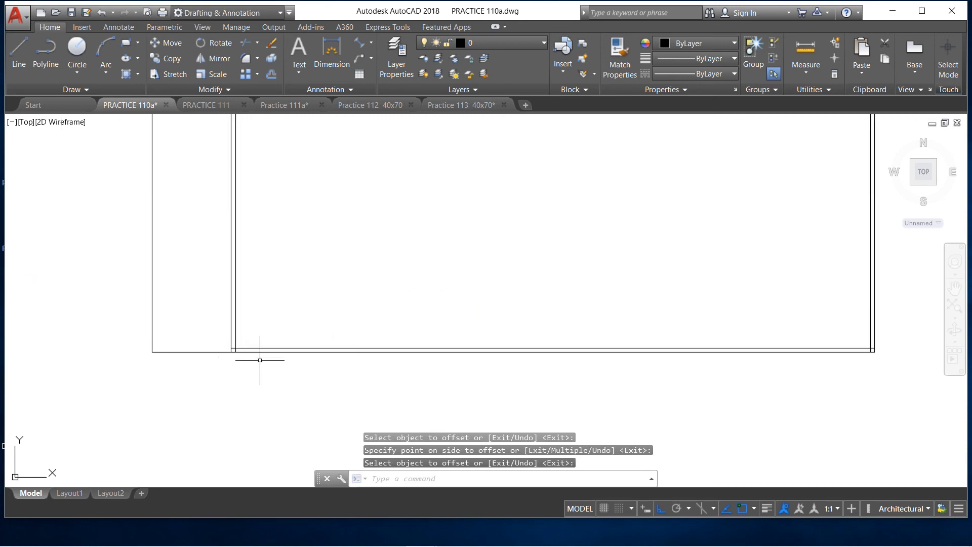
pyautogui.scroll(3, 240, 360)
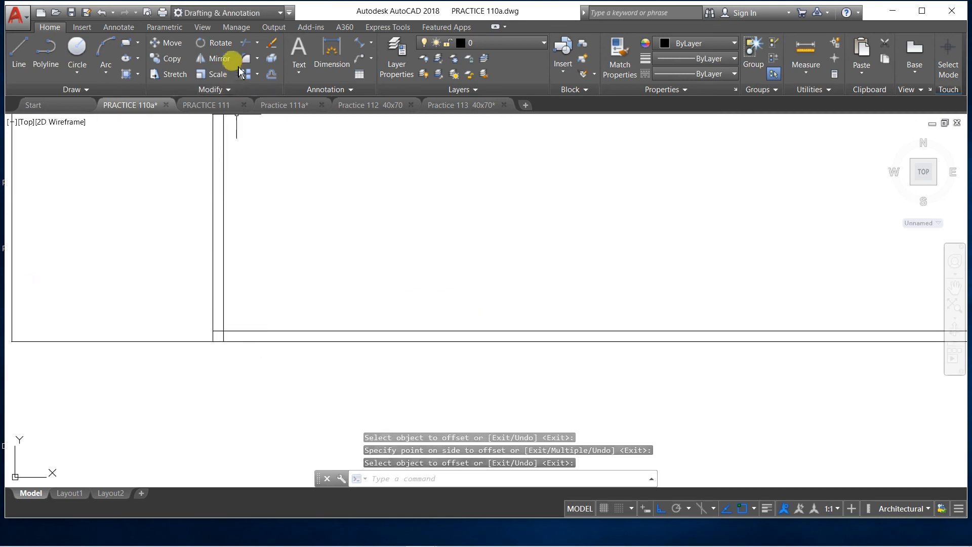
pyautogui.click(258, 44)
pyautogui.click(258, 45)
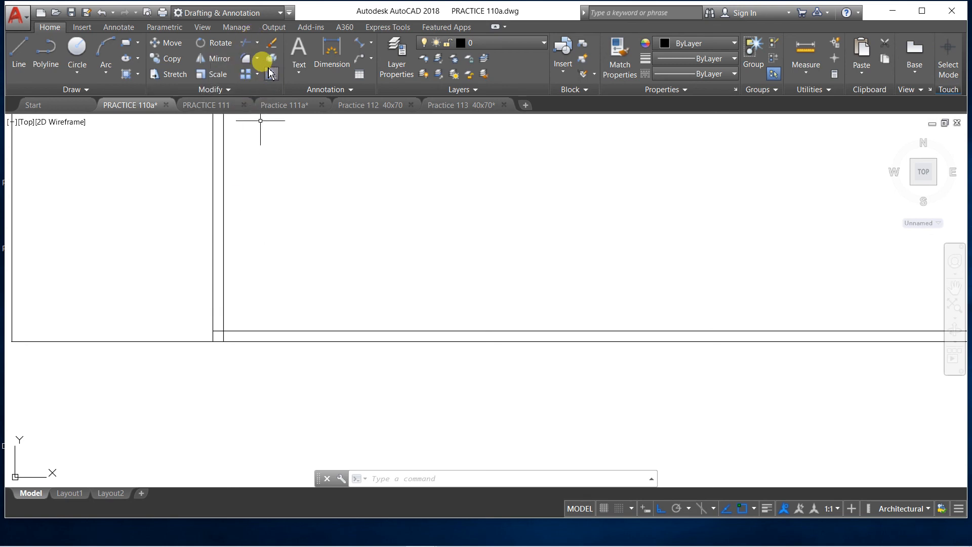
pyautogui.click(256, 59)
pyautogui.click(232, 106)
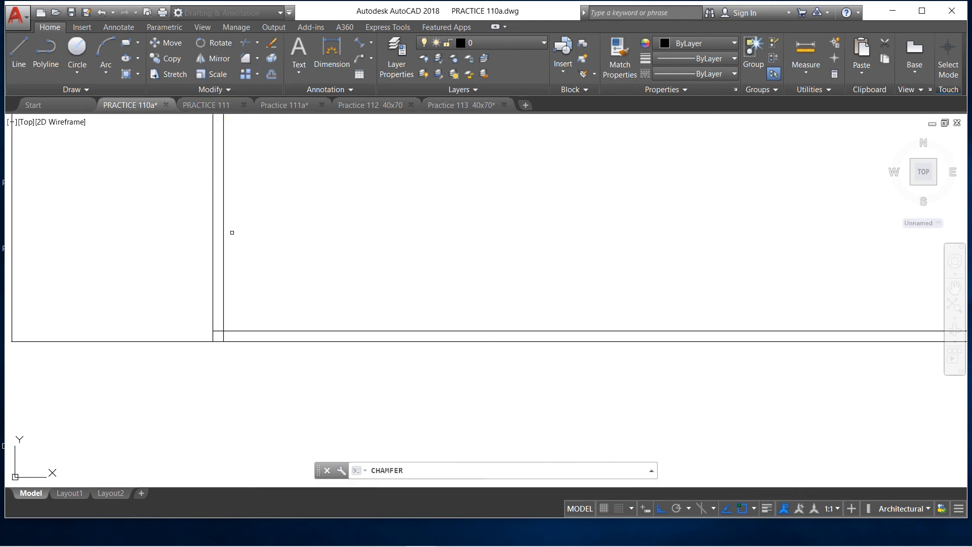
pyautogui.click(224, 318)
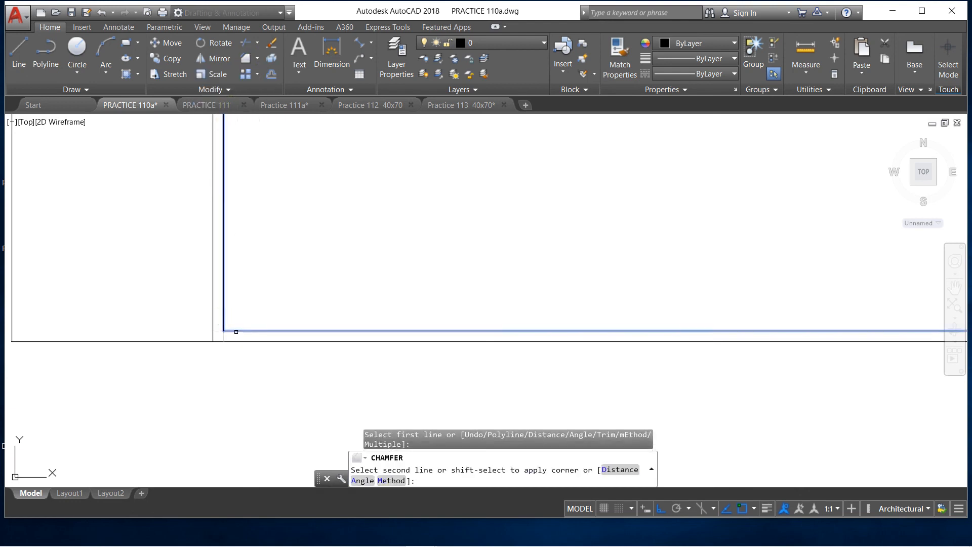
pyautogui.click(230, 331)
# Step: Chamfer the inner right and bottom wall lines into a square corner
pyautogui.scroll(-2, 230, 331)
pyautogui.moveTo(163, 326); pyautogui.dragTo(430, 322, button='middle')
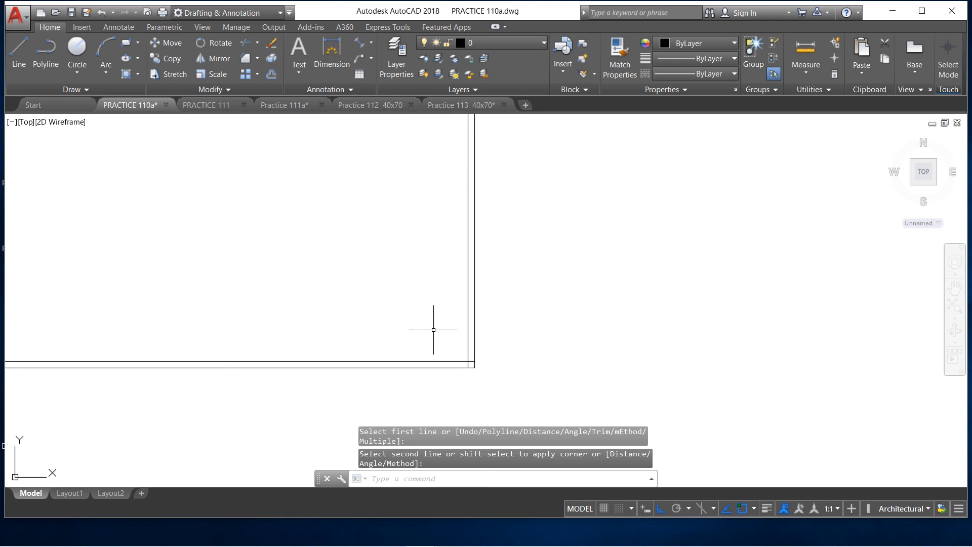
pyautogui.click(276, 60)
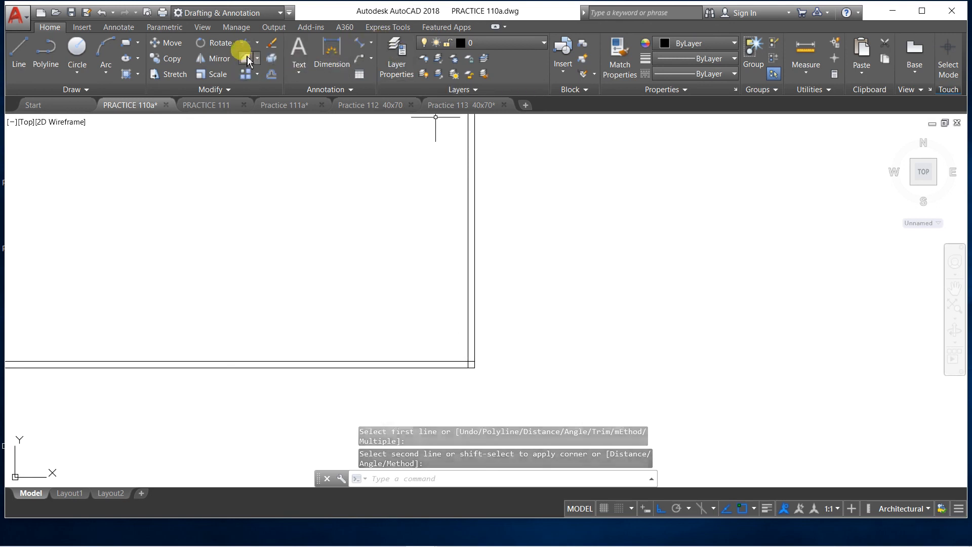
pyautogui.click(469, 321)
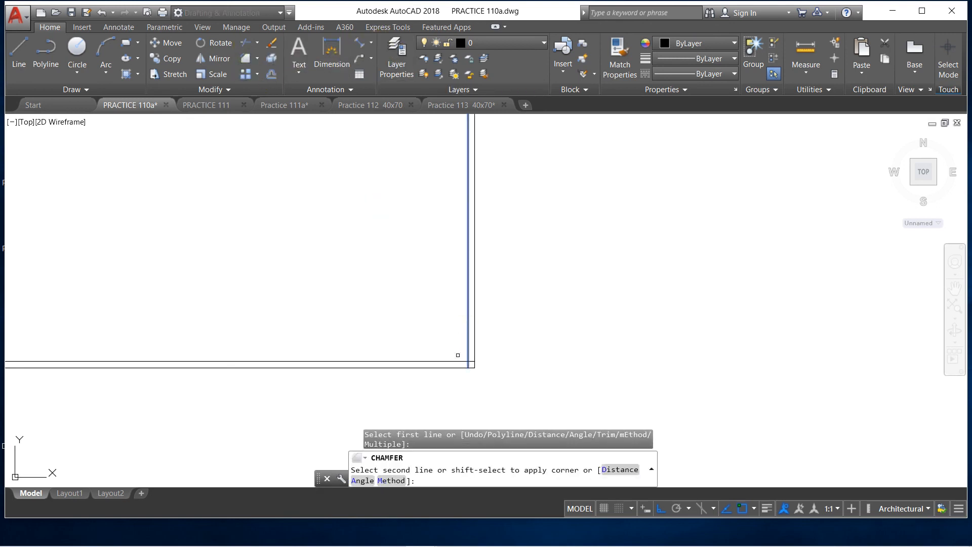
pyautogui.click(457, 362)
pyautogui.scroll(-4, 506, 334)
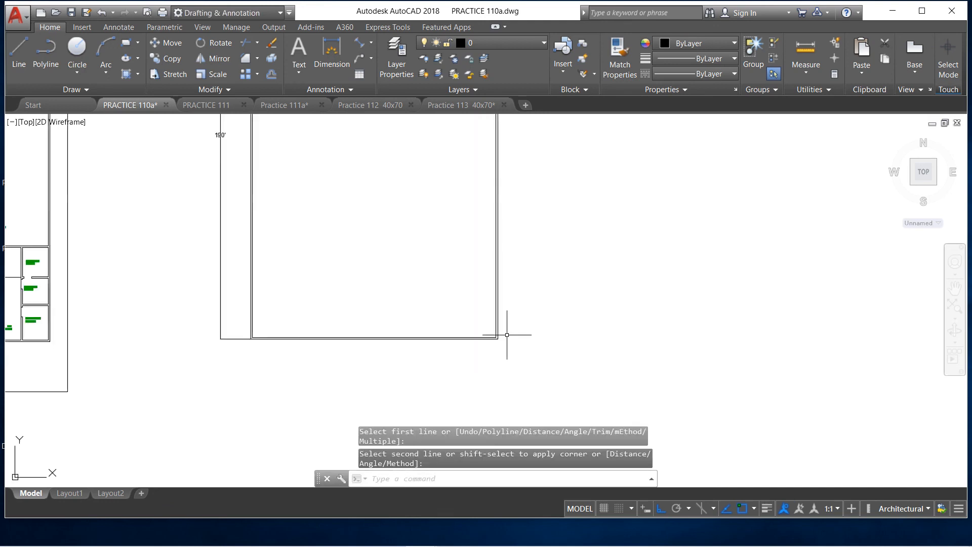
# Step: Trim the inner wall line ends that extend past the upper-left inner corner
pyautogui.scroll(8, 406, 171)
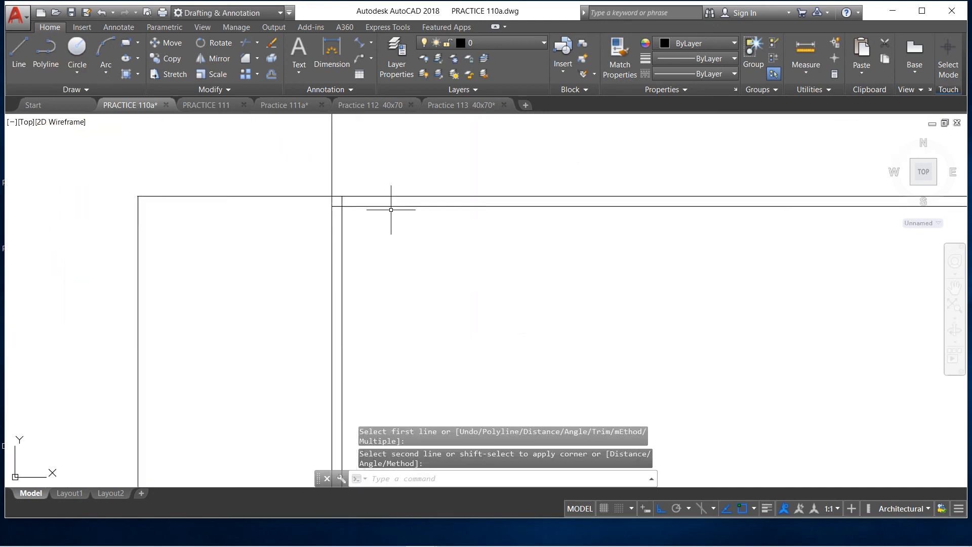
pyautogui.click(246, 43)
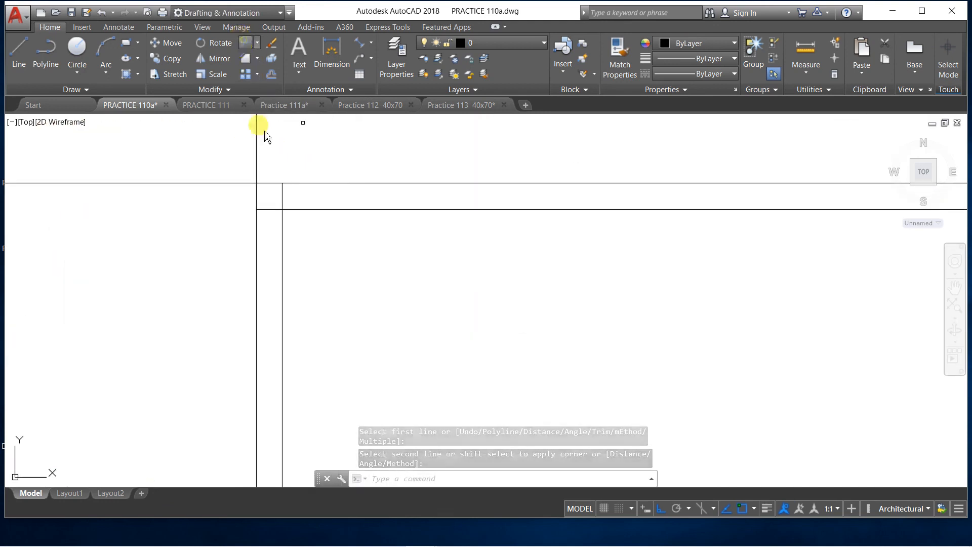
pyautogui.press('Return')
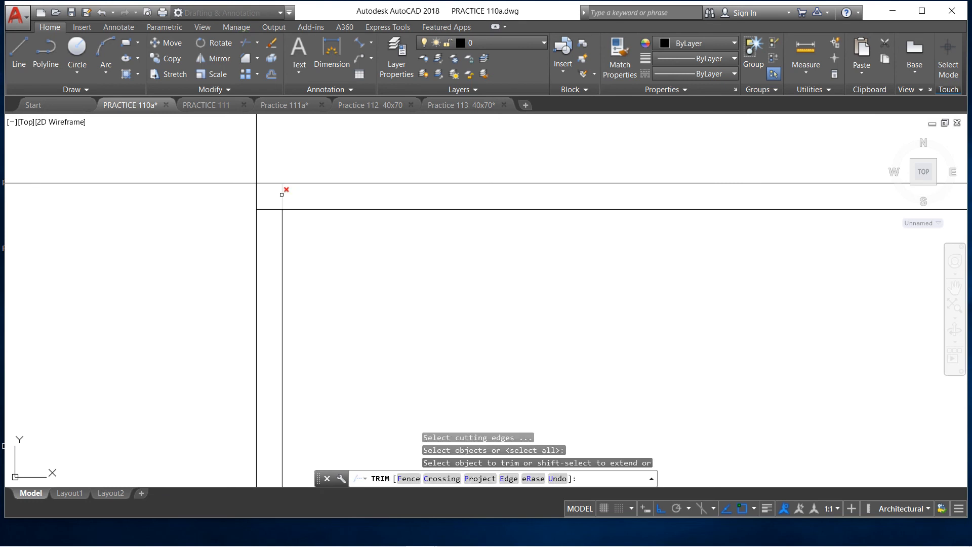
pyautogui.click(282, 194)
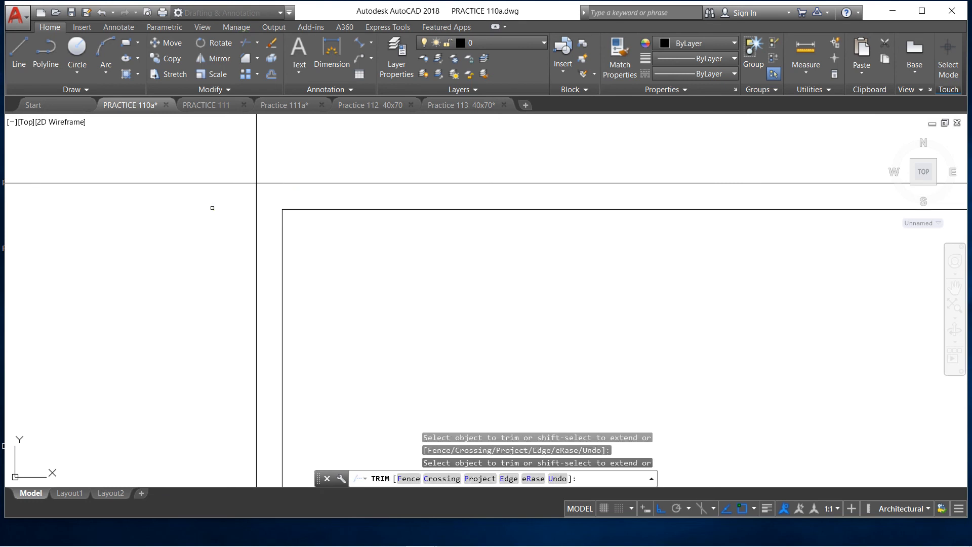
pyautogui.scroll(-2, 135, 207)
pyautogui.click(182, 210)
pyautogui.scroll(-4, 238, 218)
pyautogui.scroll(1, 457, 223)
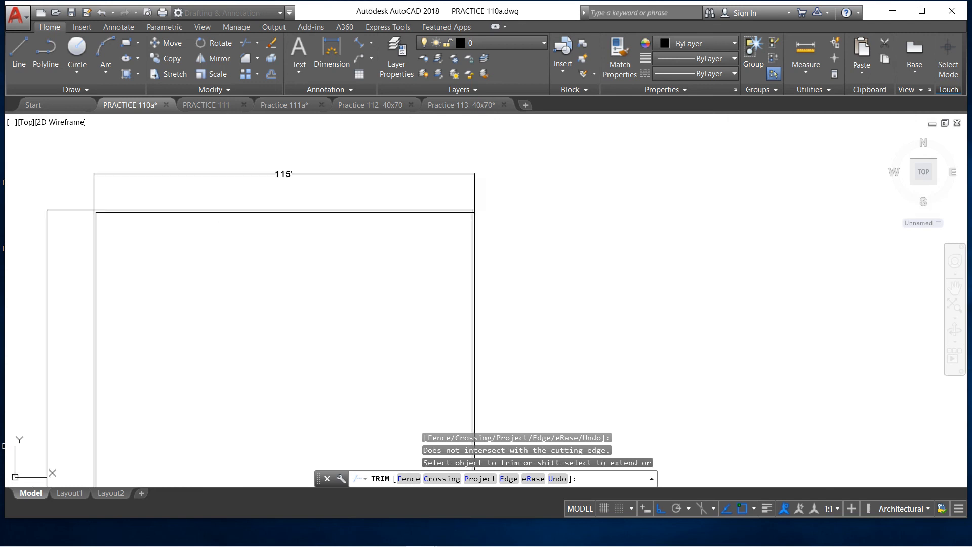
# Step: Trim the inner wall line ends that extend past the upper-right inner corner and finish trimming
pyautogui.scroll(6, 475, 214)
pyautogui.scroll(3, 458, 173)
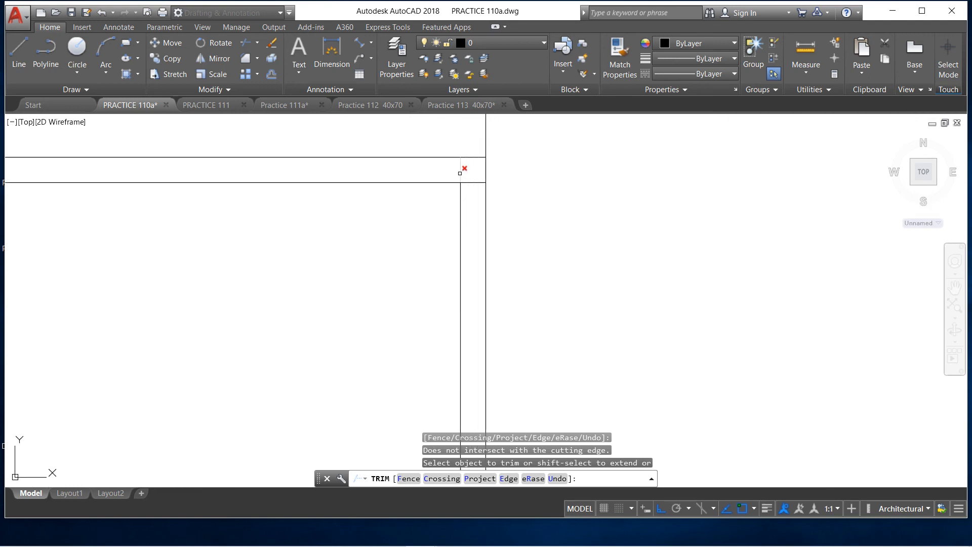
pyautogui.click(460, 173)
pyautogui.scroll(-3, 464, 186)
pyautogui.click(385, 213)
pyautogui.scroll(-3, 385, 213)
pyautogui.rightClick(337, 201)
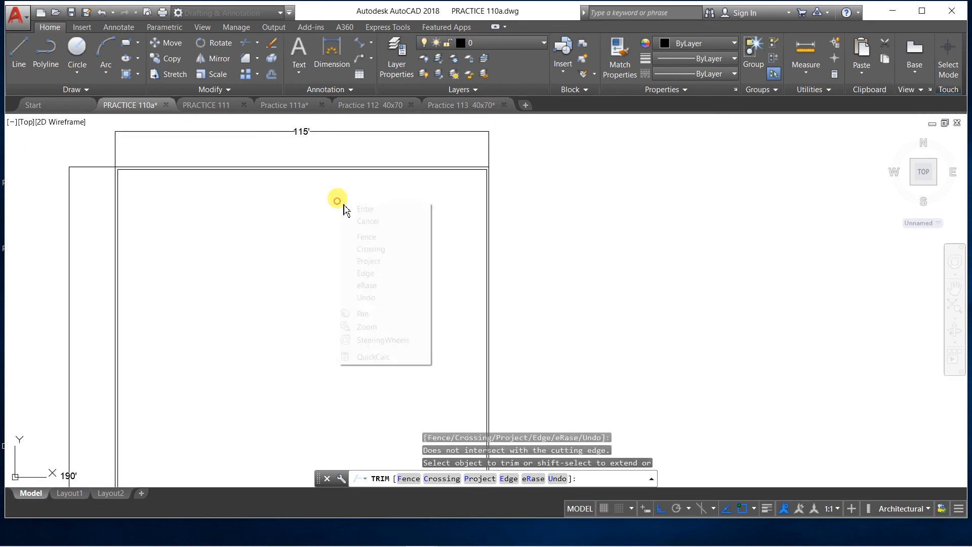
pyautogui.click(349, 208)
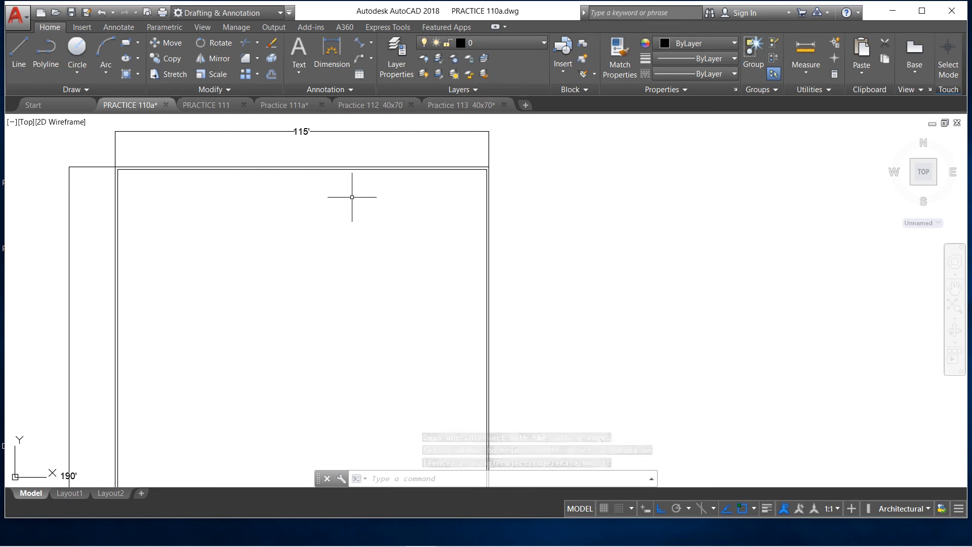
# Step: Examine the original ground floor plan's halls, entrance and rooms against the new outer wall outline
pyautogui.scroll(-5, 351, 200)
pyautogui.scroll(2, 289, 290)
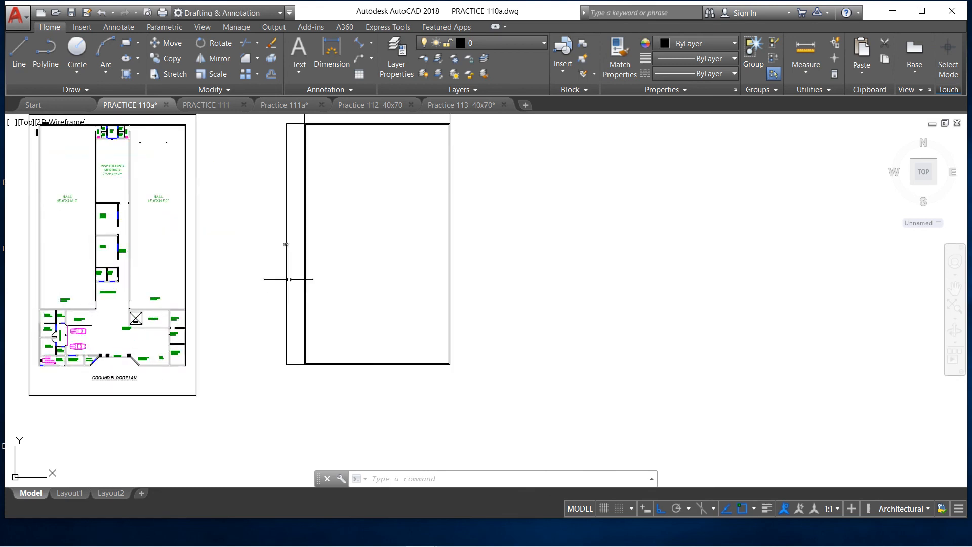
pyautogui.scroll(4, 316, 370)
pyautogui.scroll(-4, 413, 344)
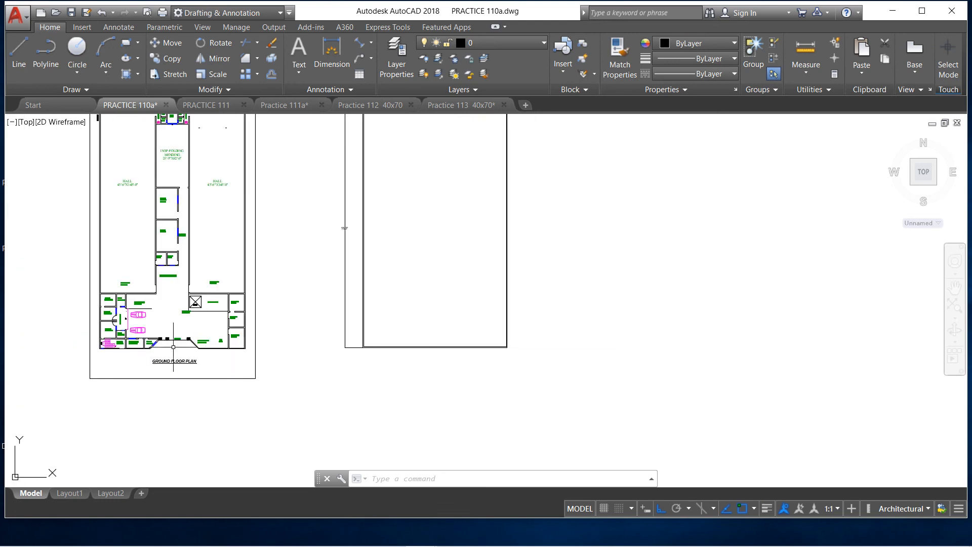
pyautogui.scroll(6, 173, 347)
pyautogui.scroll(-4, 180, 345)
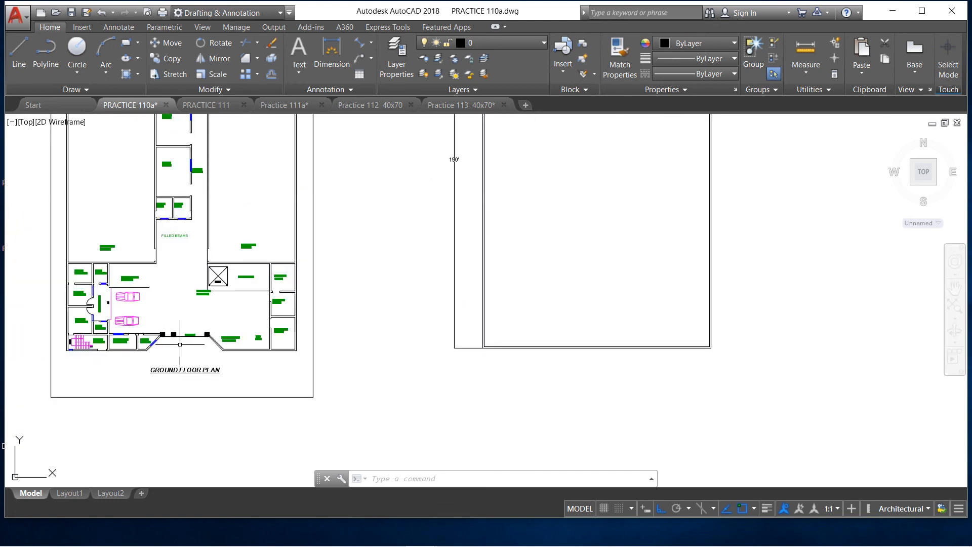
pyautogui.scroll(-3, 354, 341)
pyautogui.scroll(1, 457, 319)
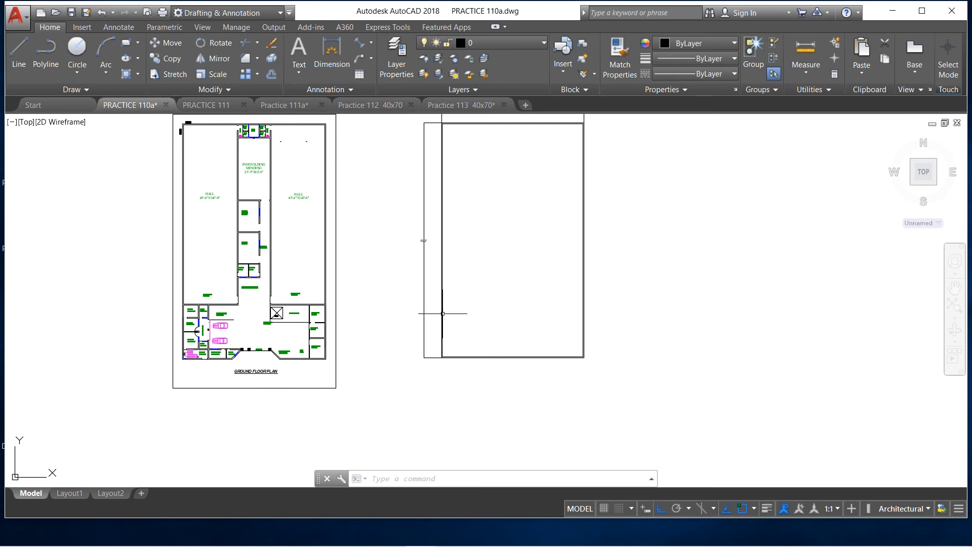
pyautogui.scroll(-2, 458, 295)
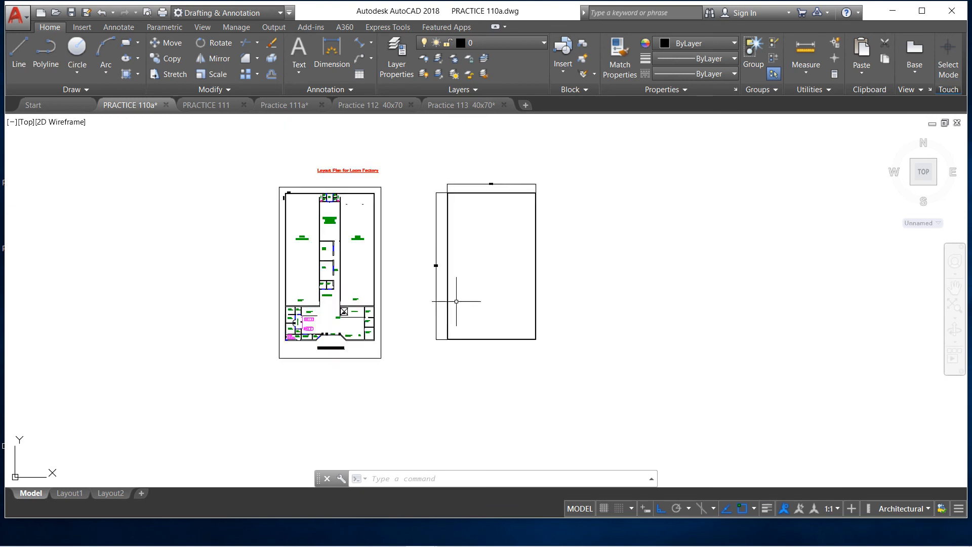
pyautogui.scroll(2, 481, 223)
pyautogui.scroll(2, 485, 179)
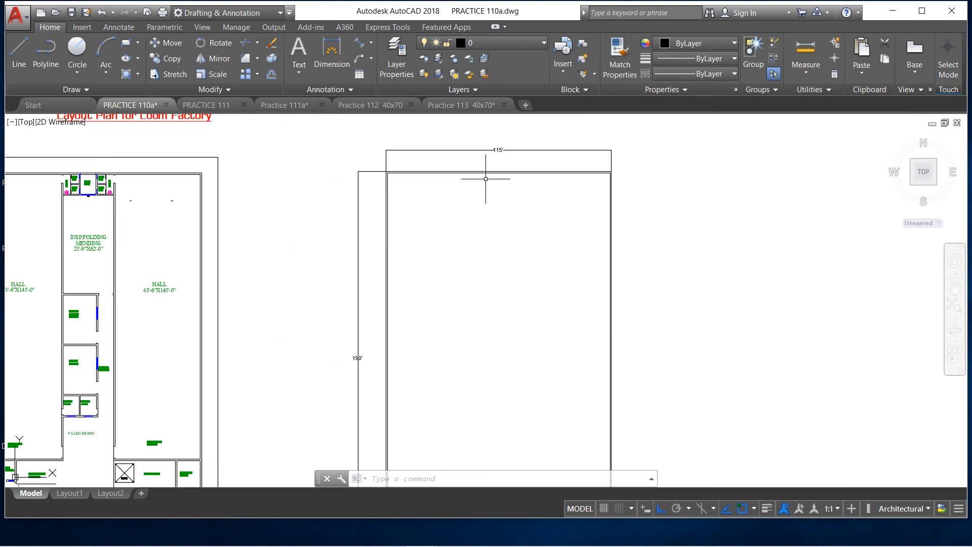
pyautogui.scroll(-2, 486, 179)
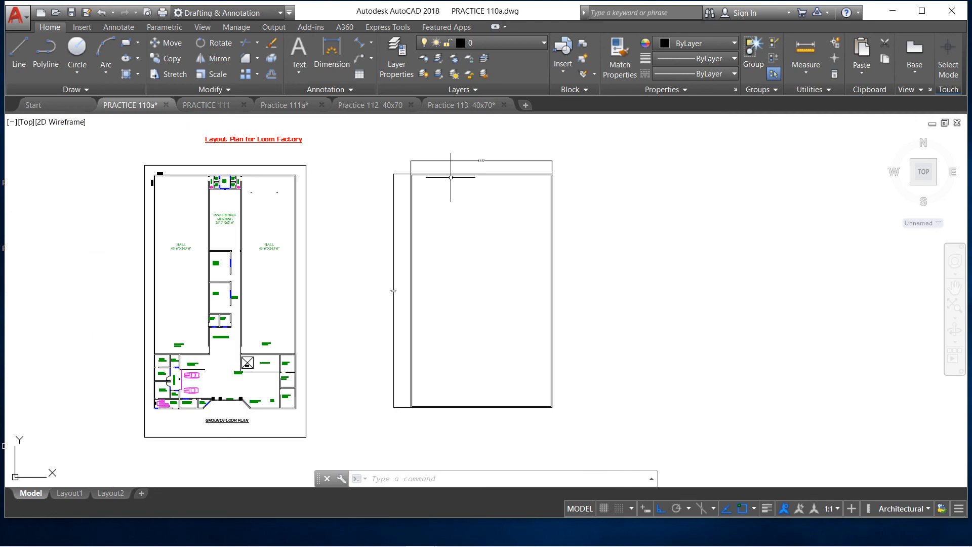